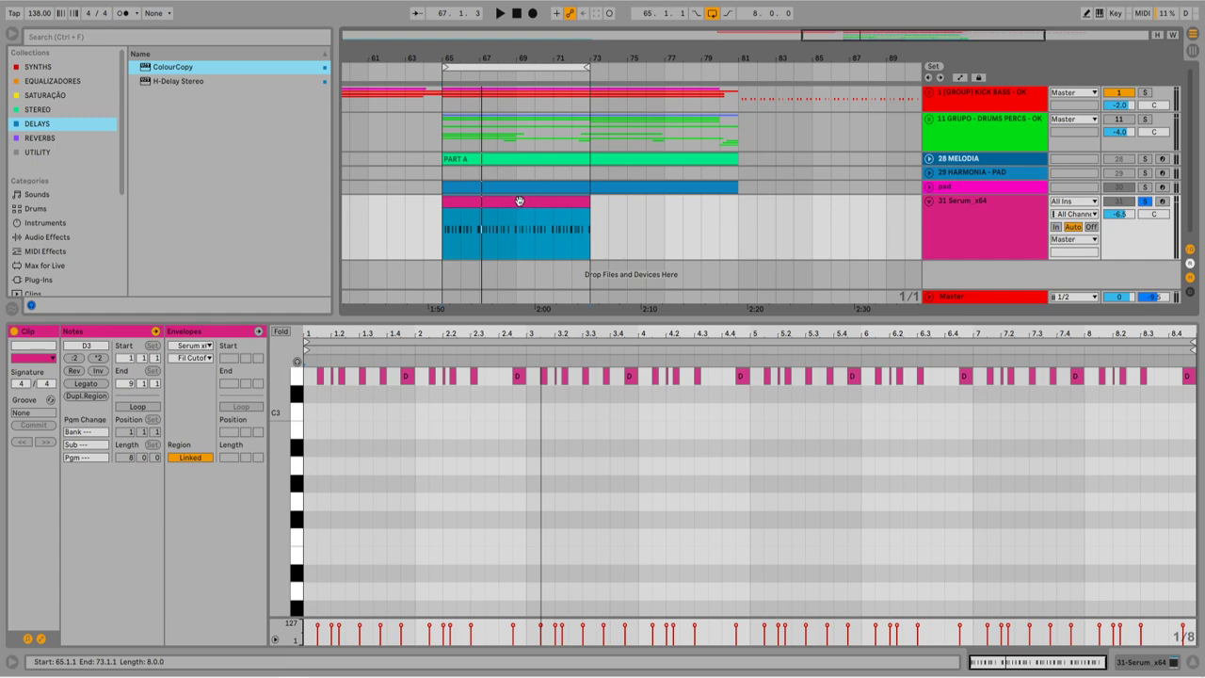
{"action": "left_click", "coordinate": [311, 393]}
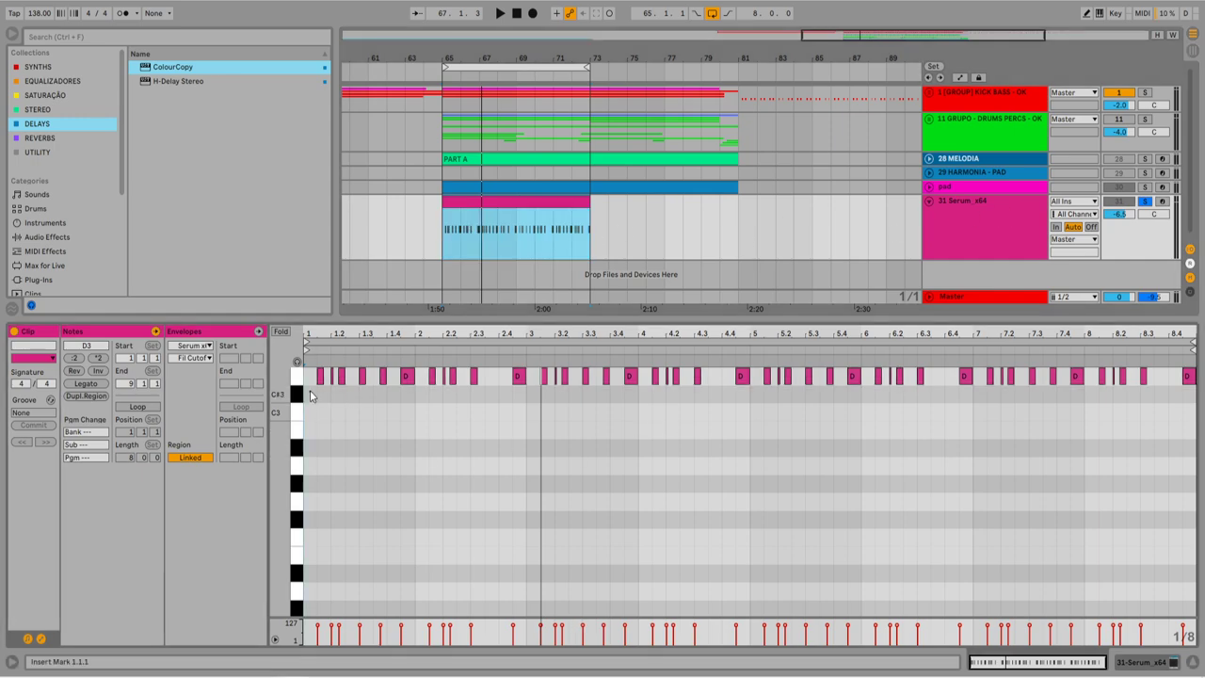
{"action": "left_click_drag", "start_coordinate": [310, 393], "coordinate": [1191, 354]}
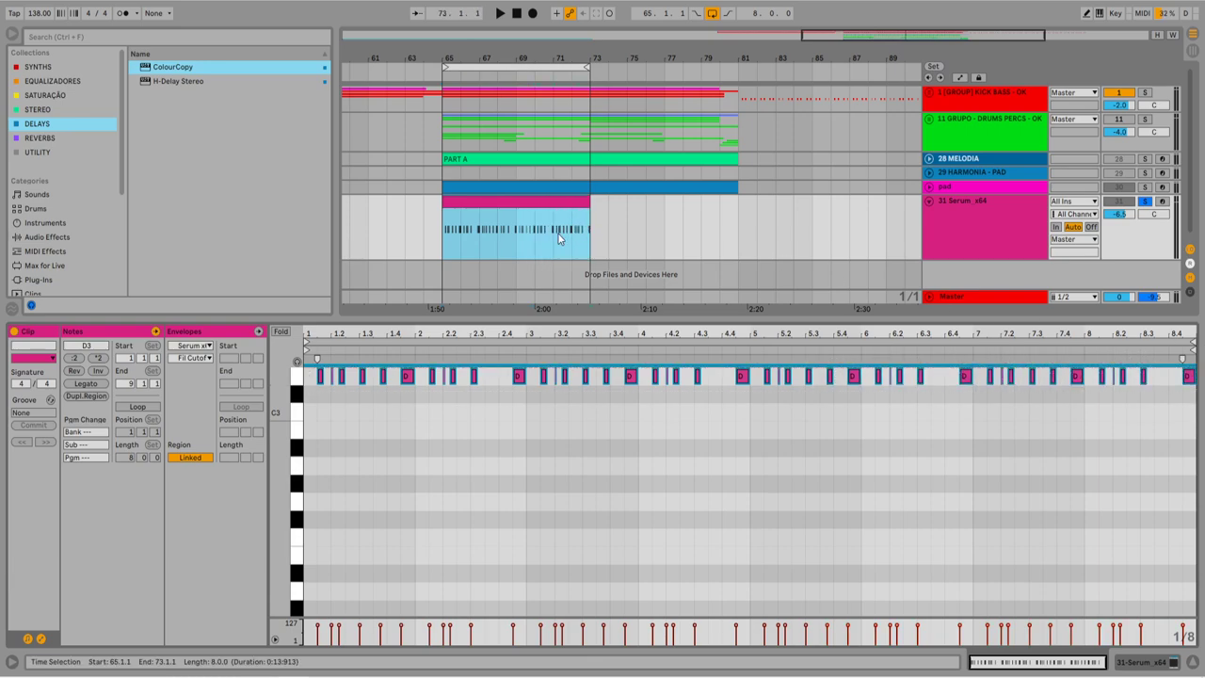
{"action": "left_click", "coordinate": [490, 399]}
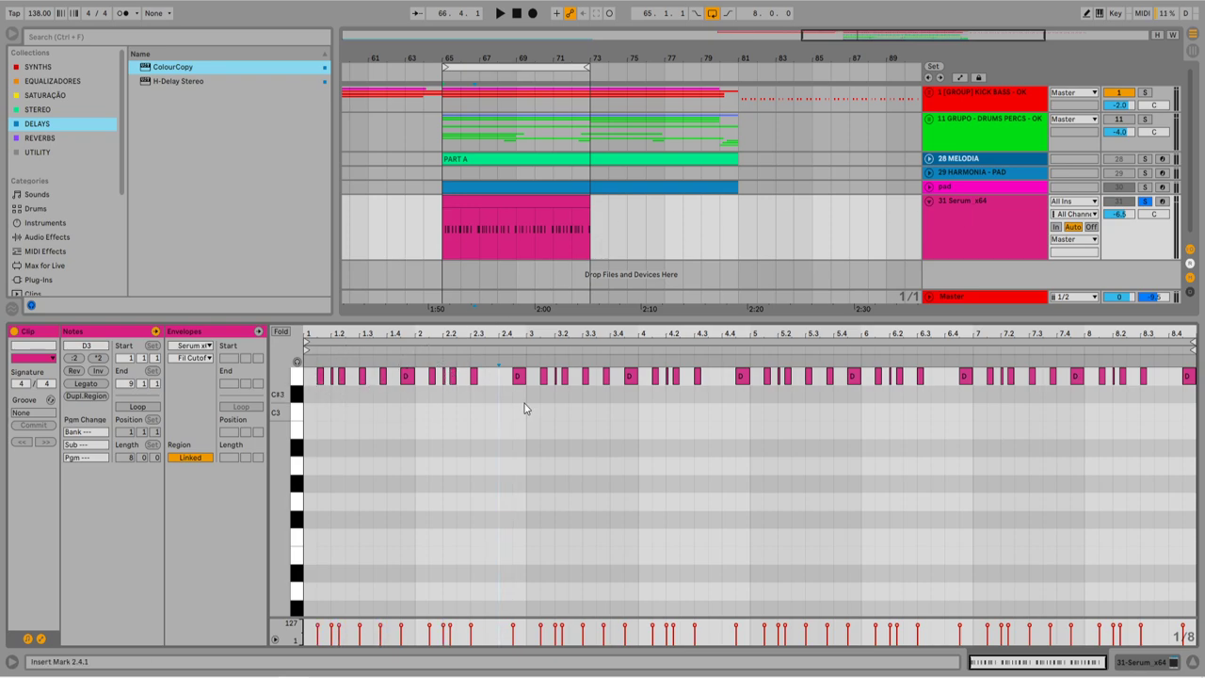
Open the Serum instrument on track 31 and start from its Init preset.
{"action": "left_click", "coordinate": [986, 219]}
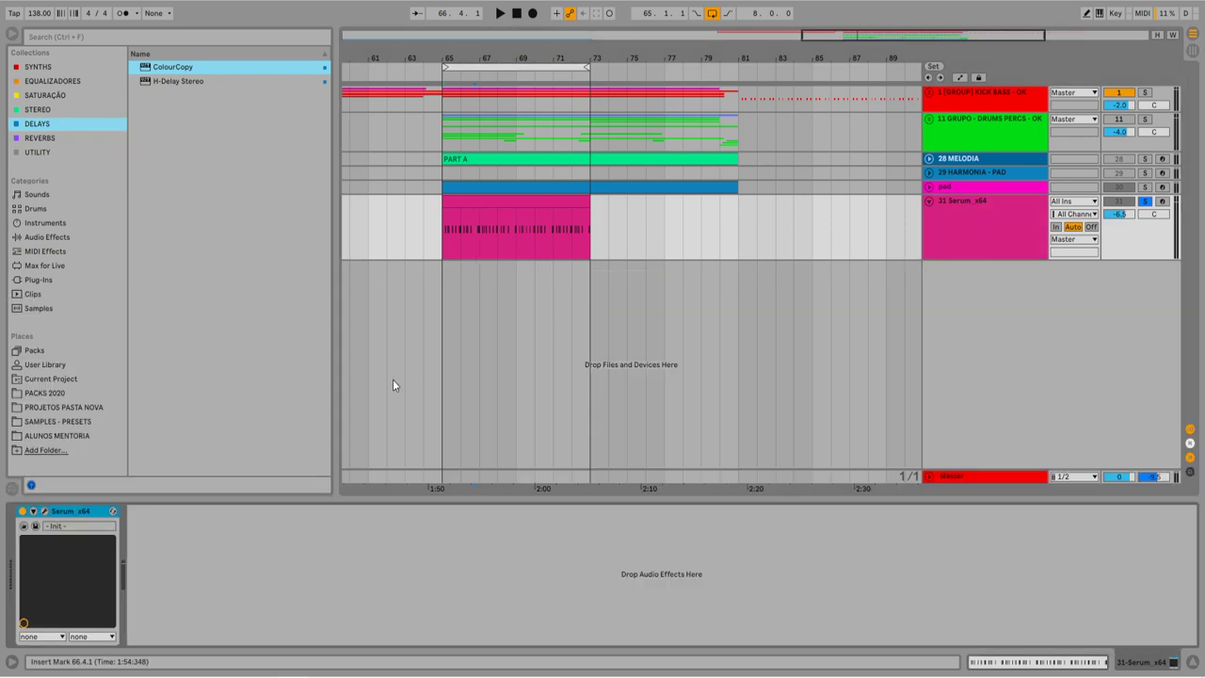
{"action": "left_click", "coordinate": [45, 512]}
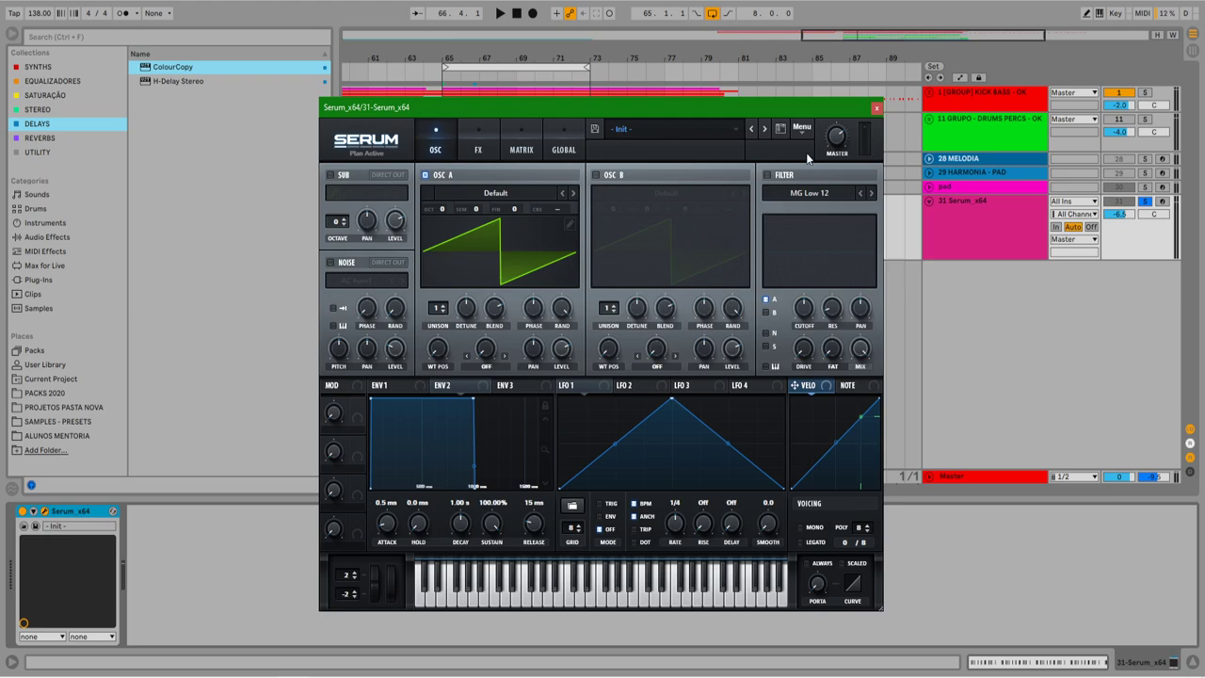
{"action": "left_click", "coordinate": [795, 138]}
{"action": "left_click", "coordinate": [827, 217]}
Shape Serum's ENV 1 as a pluck with 0.0 ms attack, 240 ms decay and -oo dB sustain, and play the loop.
{"action": "left_click_drag", "start_coordinate": [385, 392], "coordinate": [452, 350]}
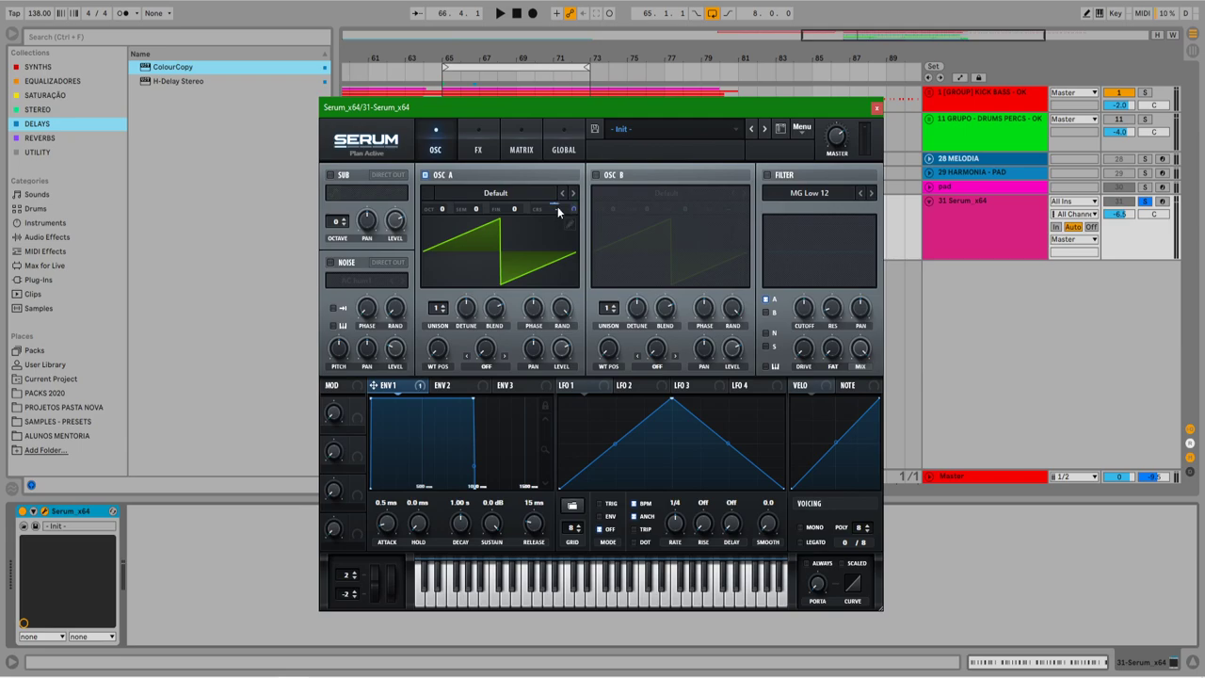
{"action": "left_click_drag", "start_coordinate": [472, 395], "coordinate": [371, 497]}
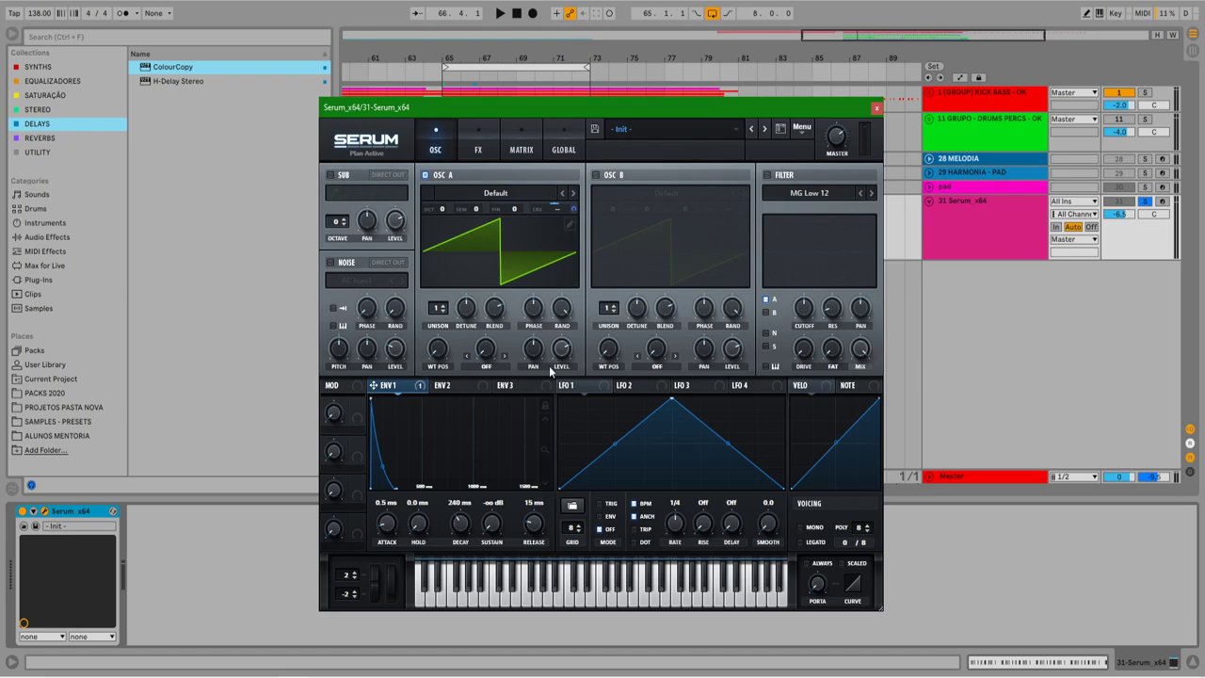
{"action": "mouse_move", "coordinate": [555, 210]}
{"action": "left_click_drag", "start_coordinate": [373, 398], "coordinate": [368, 397]}
{"action": "key", "text": "space"}
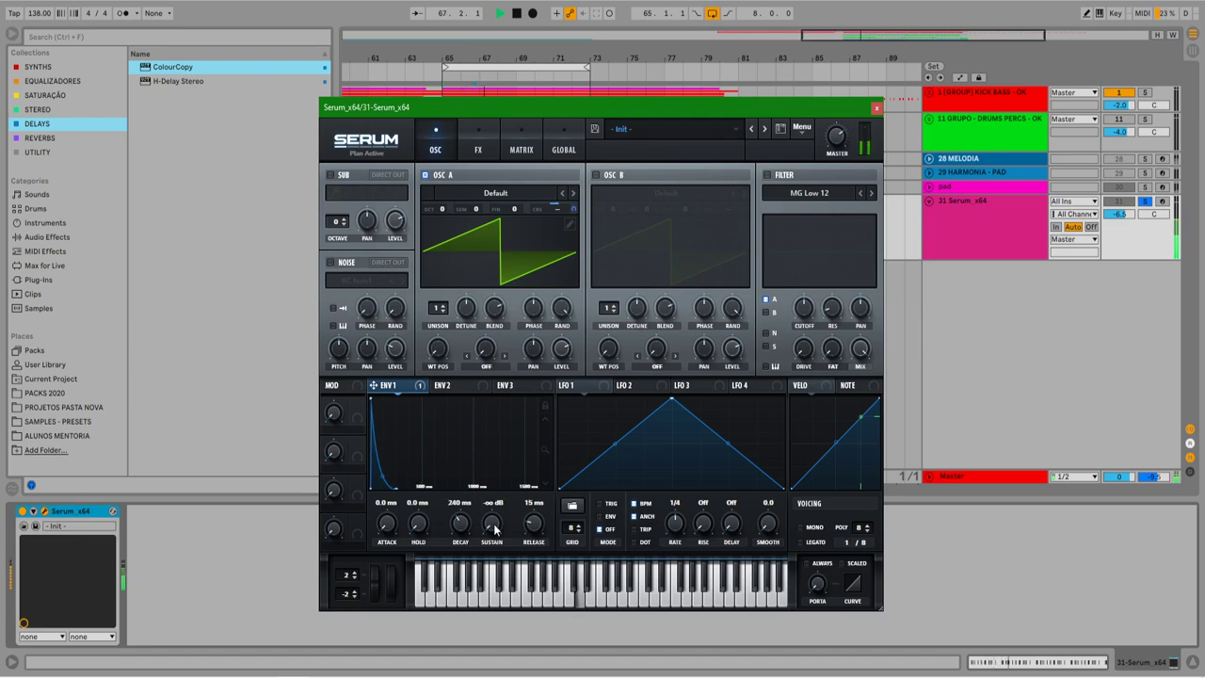
Try ENV 1 with a 565 ms decay and a -26.0 dB sustain during playback.
{"action": "left_click_drag", "start_coordinate": [495, 530], "coordinate": [465, 514]}
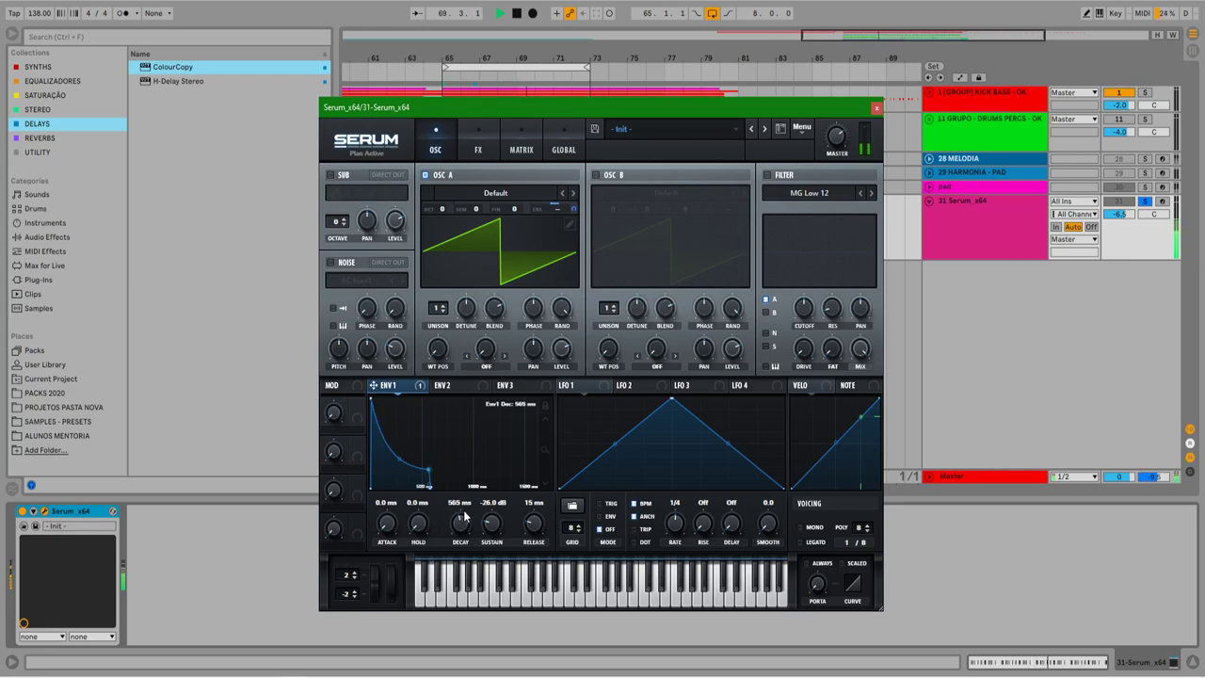
{"action": "key", "text": "space"}
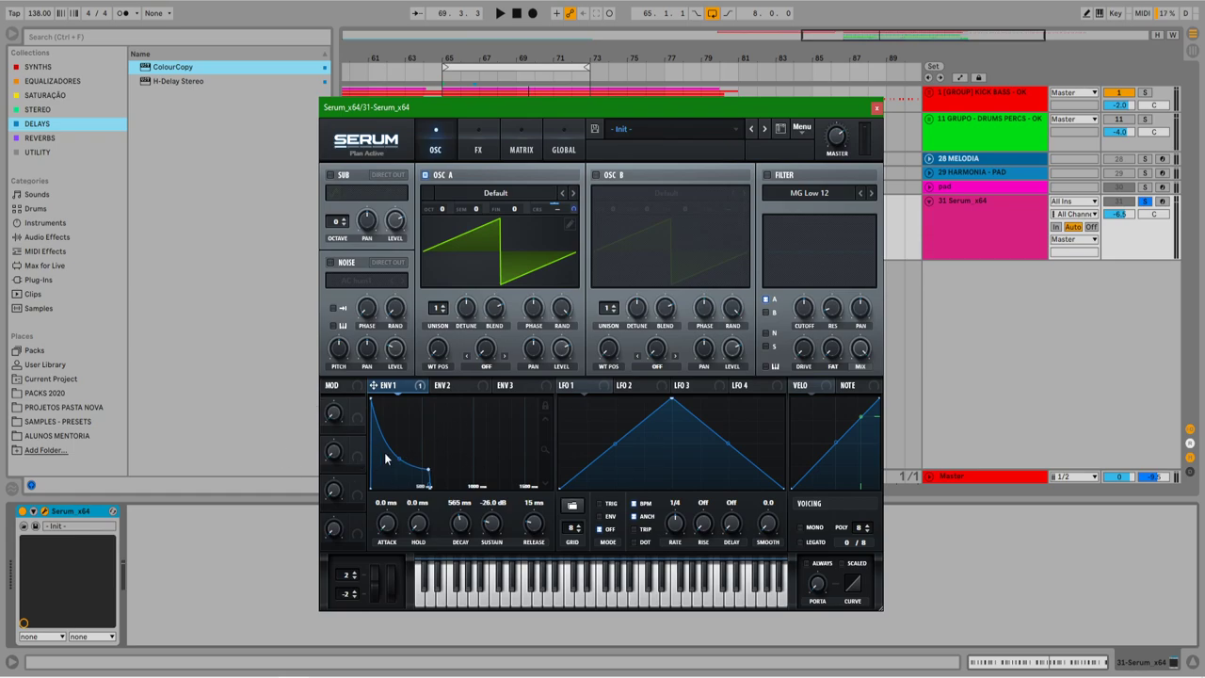
{"action": "left_click", "coordinate": [420, 523]}
Set ENV 1 sustain to -oo dB and decay to 863 ms while auditioning the loop.
{"action": "key", "text": "space"}
{"action": "left_click_drag", "start_coordinate": [494, 527], "coordinate": [487, 583]}
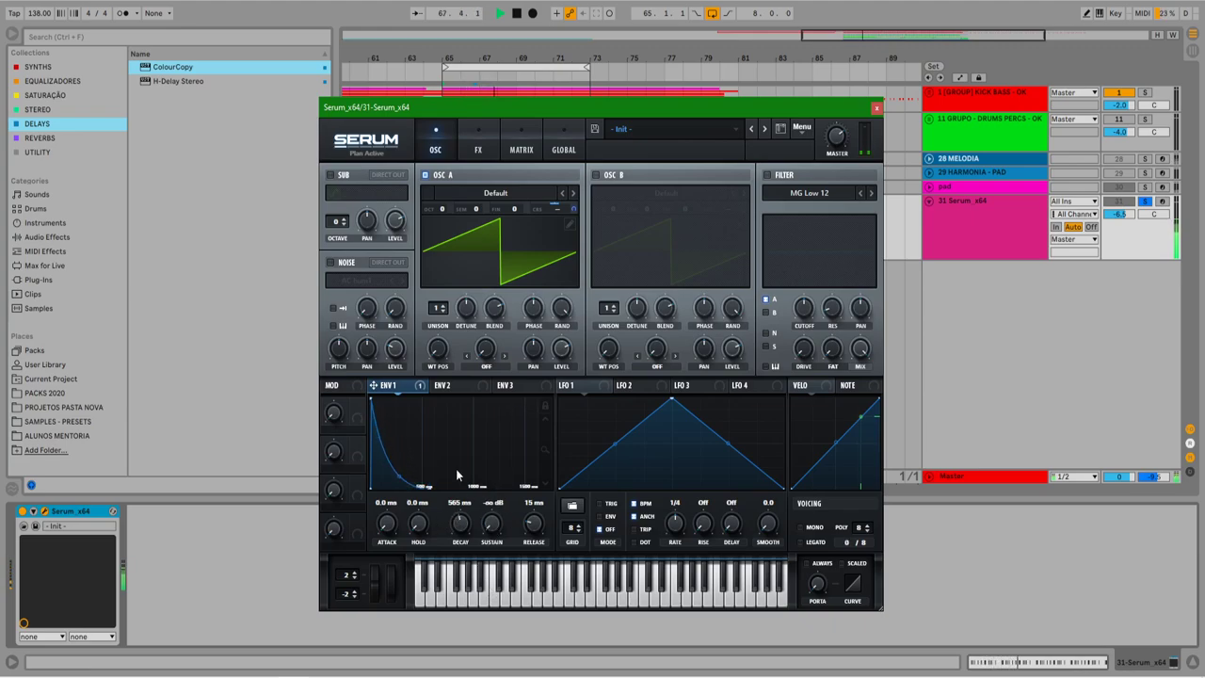
{"action": "left_click_drag", "start_coordinate": [460, 527], "coordinate": [457, 518]}
{"action": "key", "text": "space"}
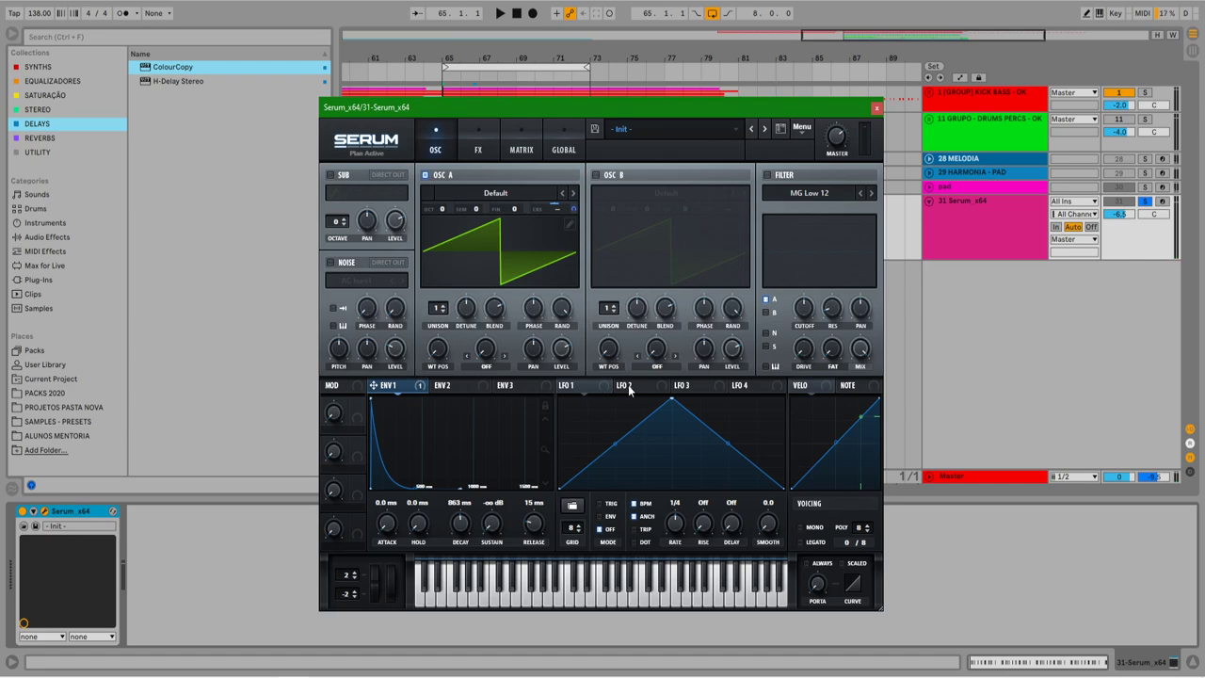
Enable Serum's filter and change its type to Band 24.
{"action": "left_click", "coordinate": [591, 387]}
{"action": "left_click", "coordinate": [768, 175]}
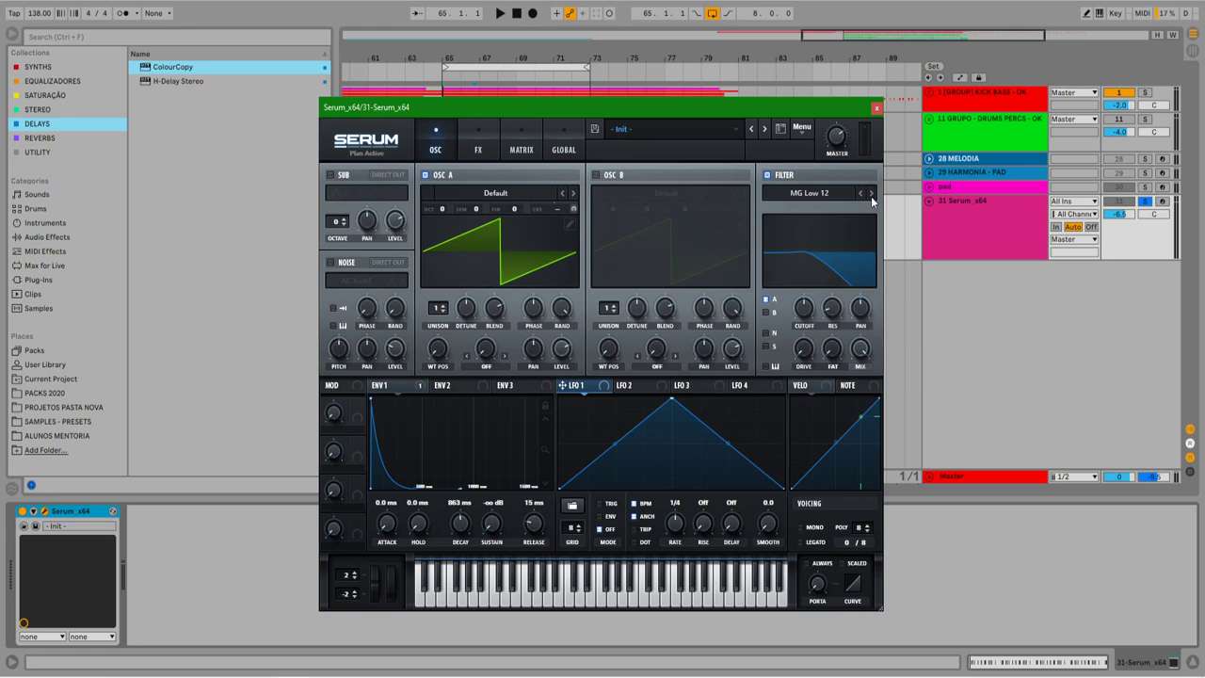
{"action": "left_click", "coordinate": [809, 193]}
{"action": "mouse_move", "coordinate": [822, 209]}
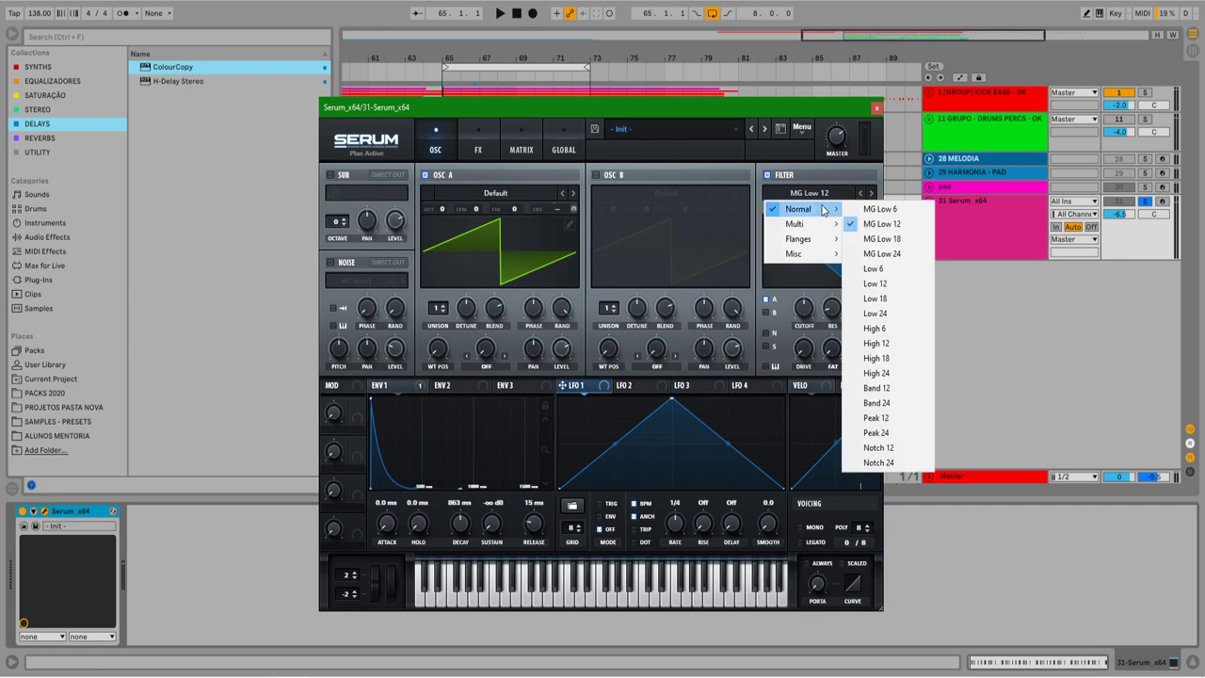
{"action": "left_click", "coordinate": [876, 403]}
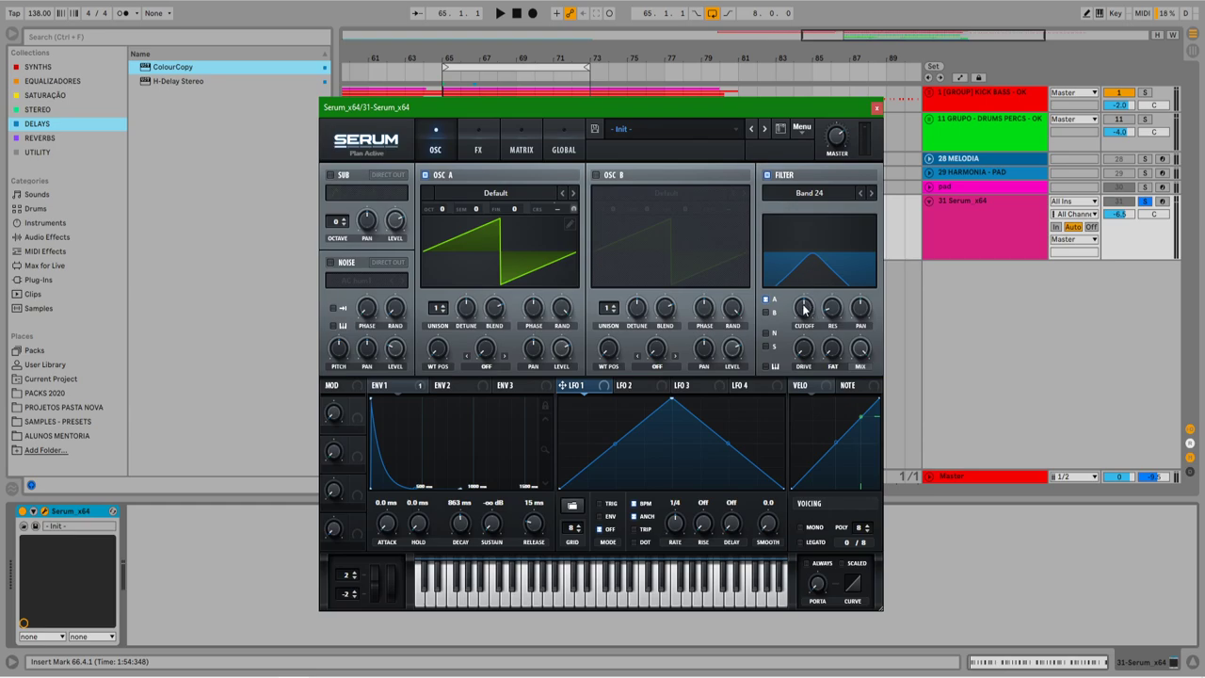
Lower the filter cutoff to its low end, assign LFO 1 to modulate it, and play the loop.
{"action": "left_click_drag", "start_coordinate": [803, 308], "coordinate": [813, 247]}
{"action": "left_click_drag", "start_coordinate": [583, 386], "coordinate": [802, 313]}
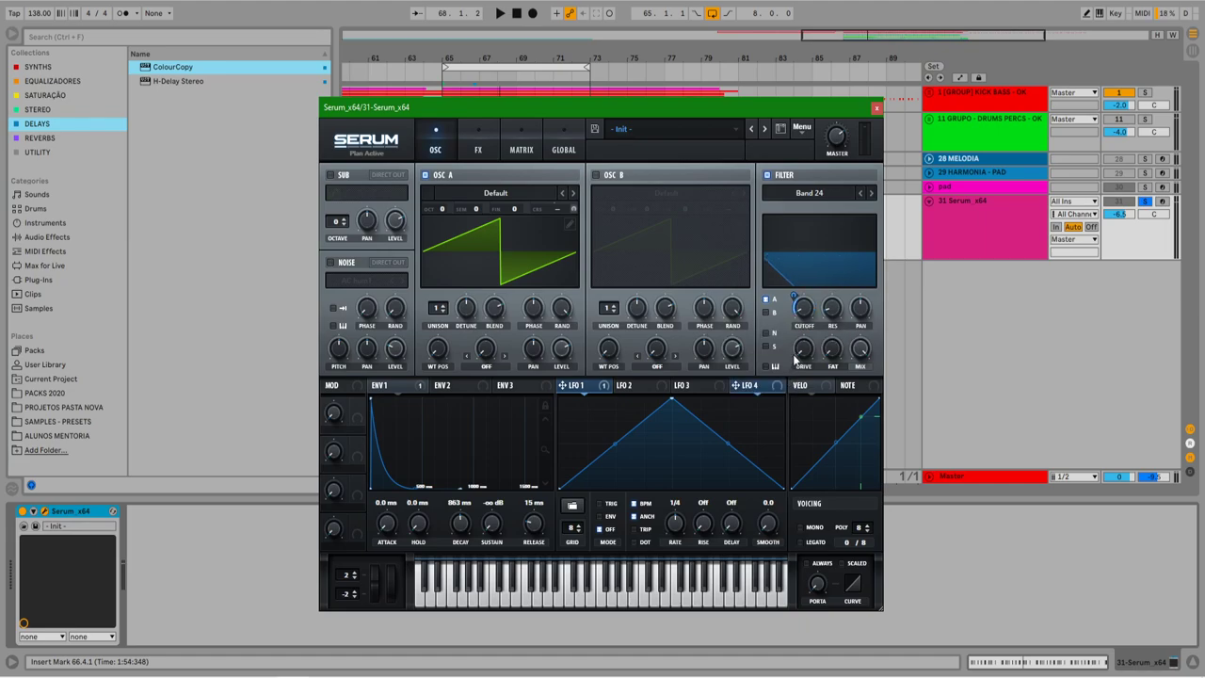
{"action": "key", "text": "space"}
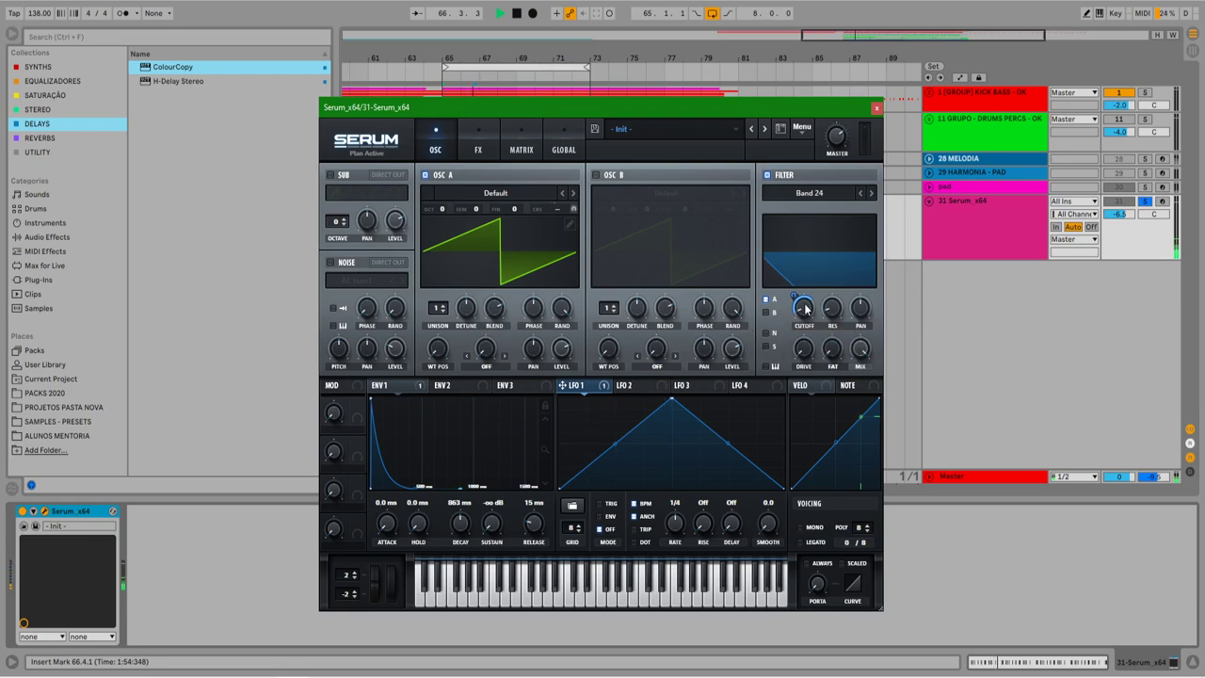
Reshape LFO 1 into a rising ramp starting at about two-thirds height and set its rate to bar.
{"action": "left_click_drag", "start_coordinate": [673, 401], "coordinate": [783, 399]}
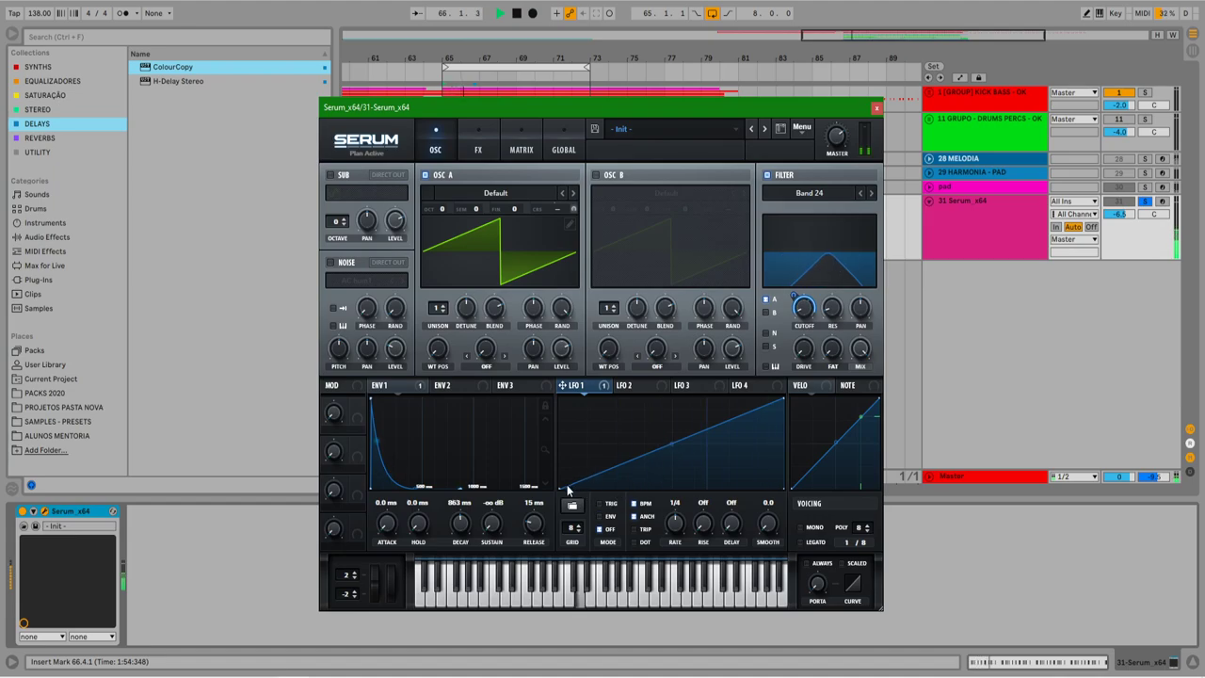
{"action": "left_click_drag", "start_coordinate": [568, 489], "coordinate": [576, 430]}
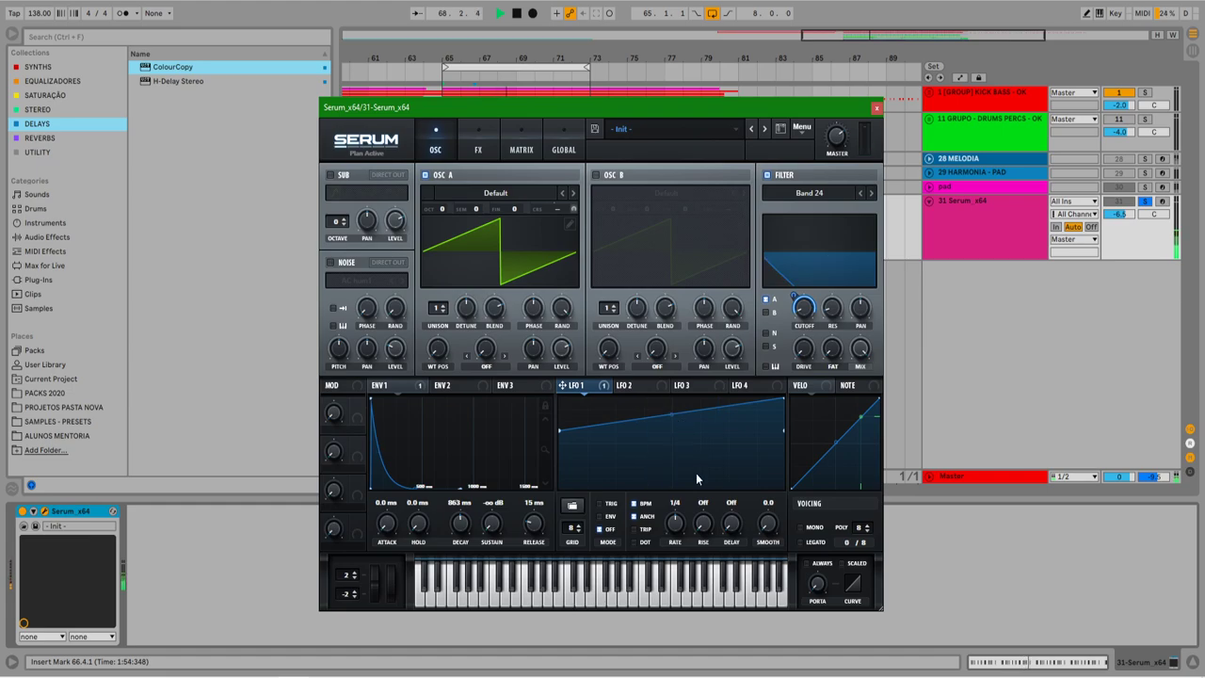
{"action": "left_click_drag", "start_coordinate": [674, 523], "coordinate": [669, 543]}
Adjust the LFO 1 modulation amount on the filter cutoff to 64 while auditioning the loop.
{"action": "left_click_drag", "start_coordinate": [793, 296], "coordinate": [791, 312]}
{"action": "key", "text": "space"}
{"action": "mouse_move", "coordinate": [793, 290]}
{"action": "left_mouse_down"}
{"action": "mouse_move", "coordinate": [797, 274]}
{"action": "mouse_move", "coordinate": [795, 306]}
{"action": "mouse_move", "coordinate": [804, 258]}
{"action": "mouse_move", "coordinate": [802, 283]}
{"action": "left_mouse_up"}
{"action": "key", "text": "space"}
{"action": "key", "text": "space"}
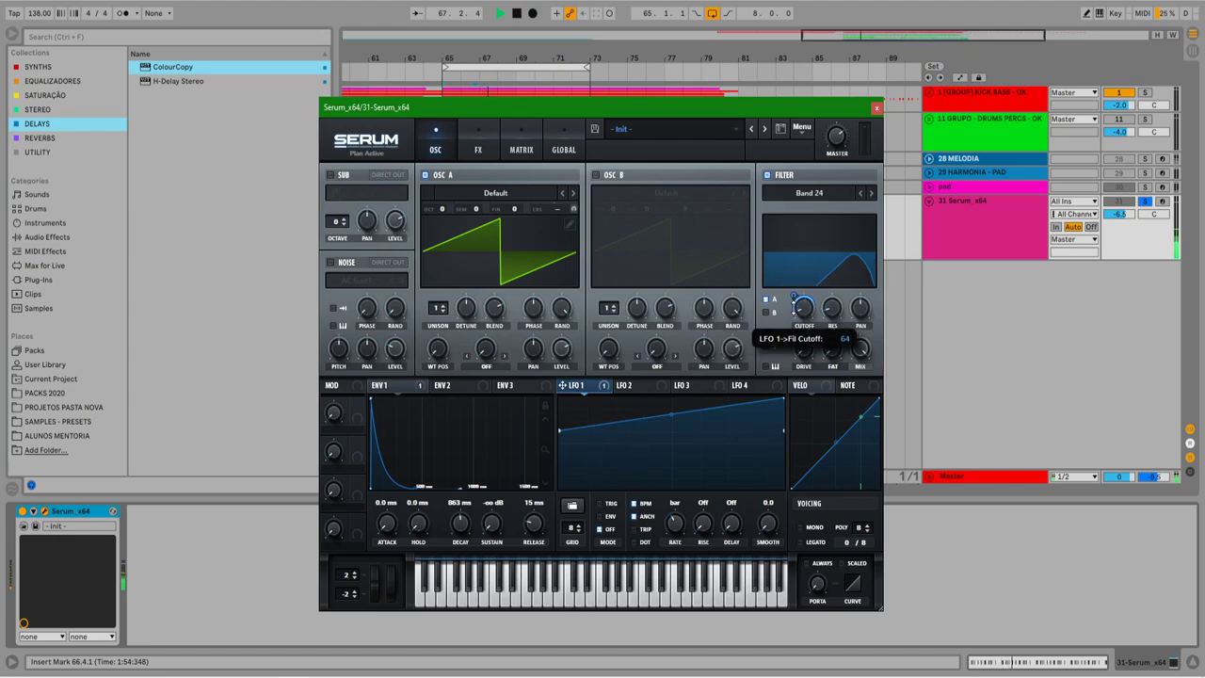
{"action": "key", "text": "space"}
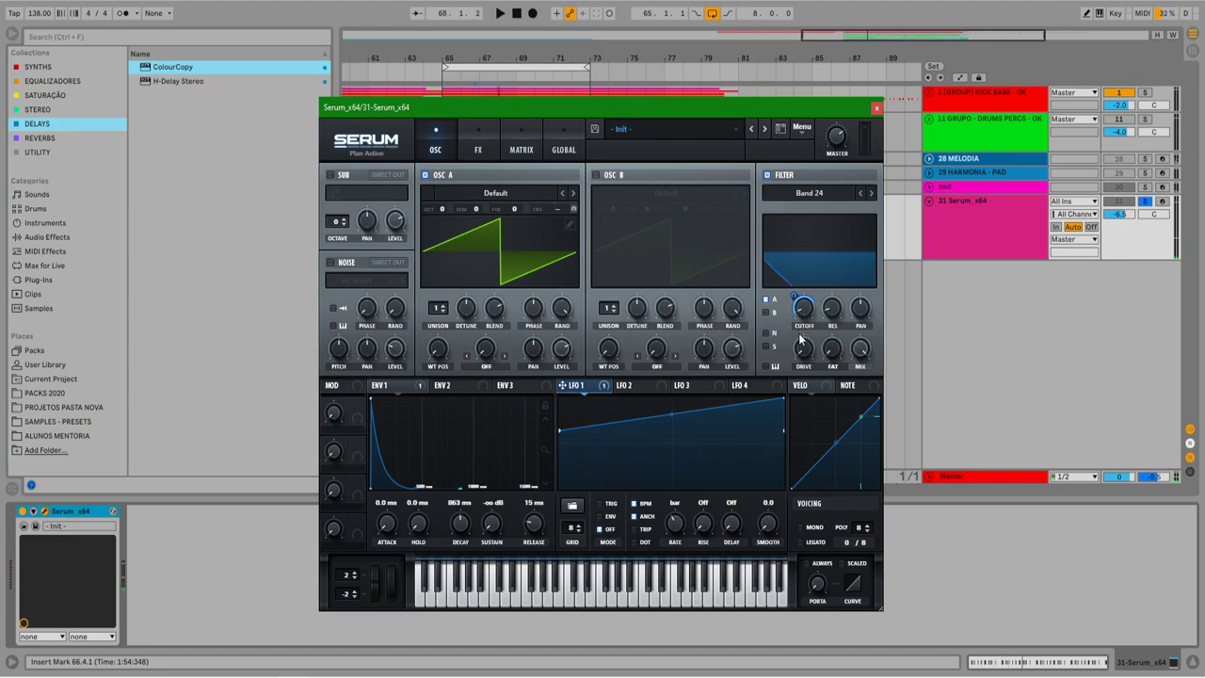
Raise the filter resonance slightly and audition the sound.
{"action": "left_click_drag", "start_coordinate": [810, 343], "coordinate": [835, 296]}
{"action": "key", "text": "space"}
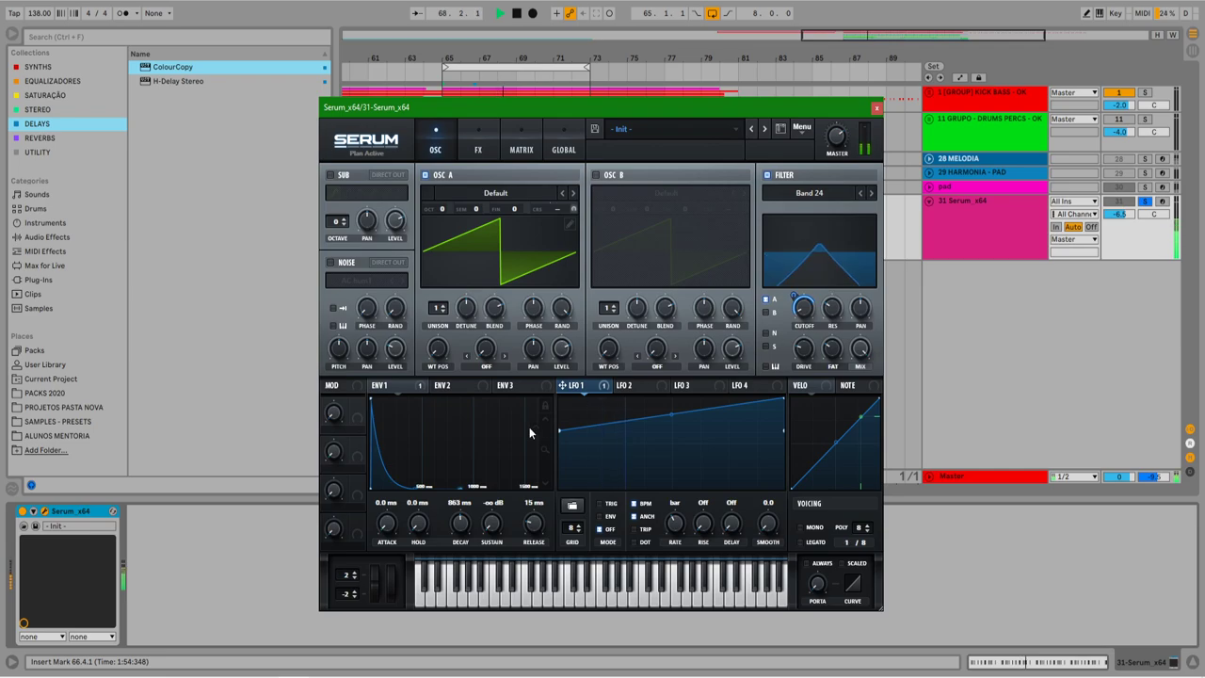
{"action": "key", "text": "space"}
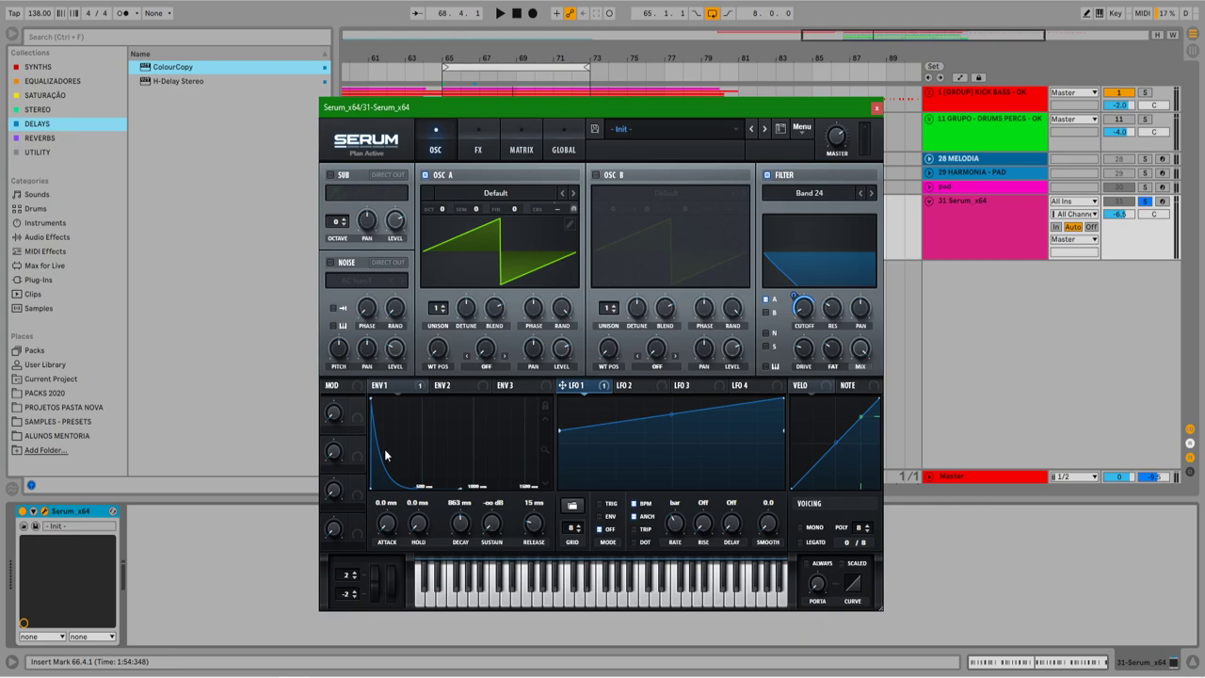
Make ENV 1's decay curve less steep during playback and close the Serum window.
{"action": "left_click", "coordinate": [379, 386]}
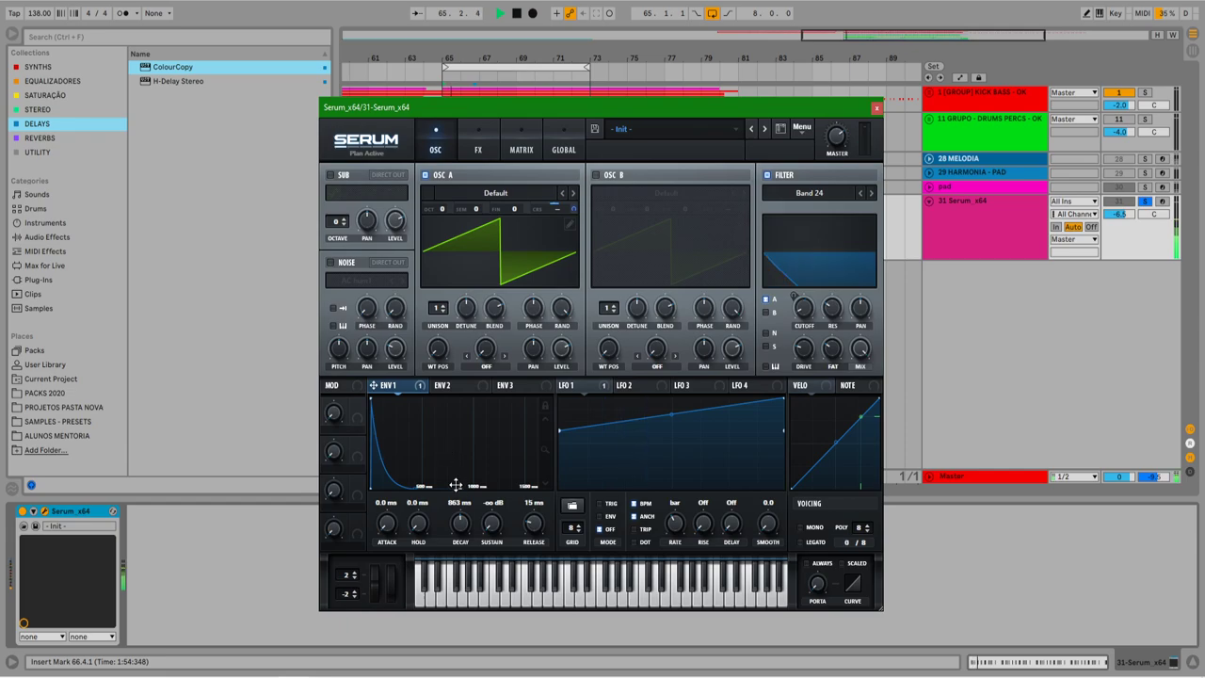
{"action": "mouse_move", "coordinate": [414, 478]}
{"action": "left_mouse_down"}
{"action": "mouse_move", "coordinate": [411, 461]}
{"action": "mouse_move", "coordinate": [410, 479]}
{"action": "left_mouse_up"}
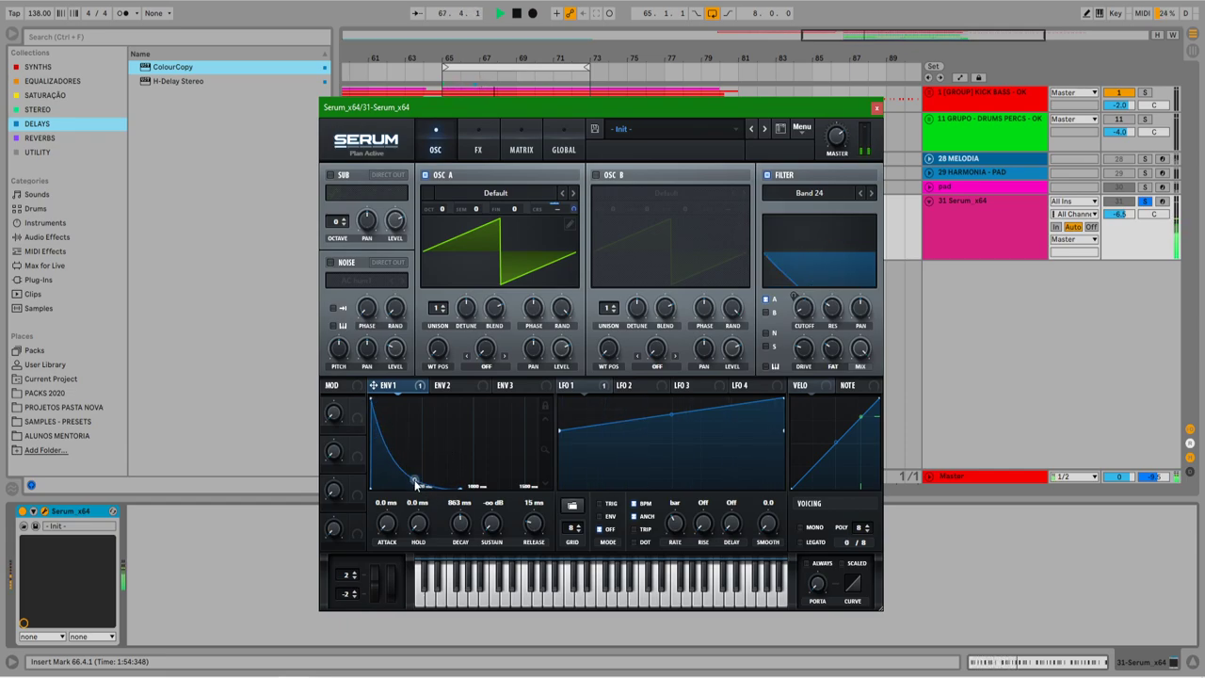
{"action": "left_click", "coordinate": [876, 107]}
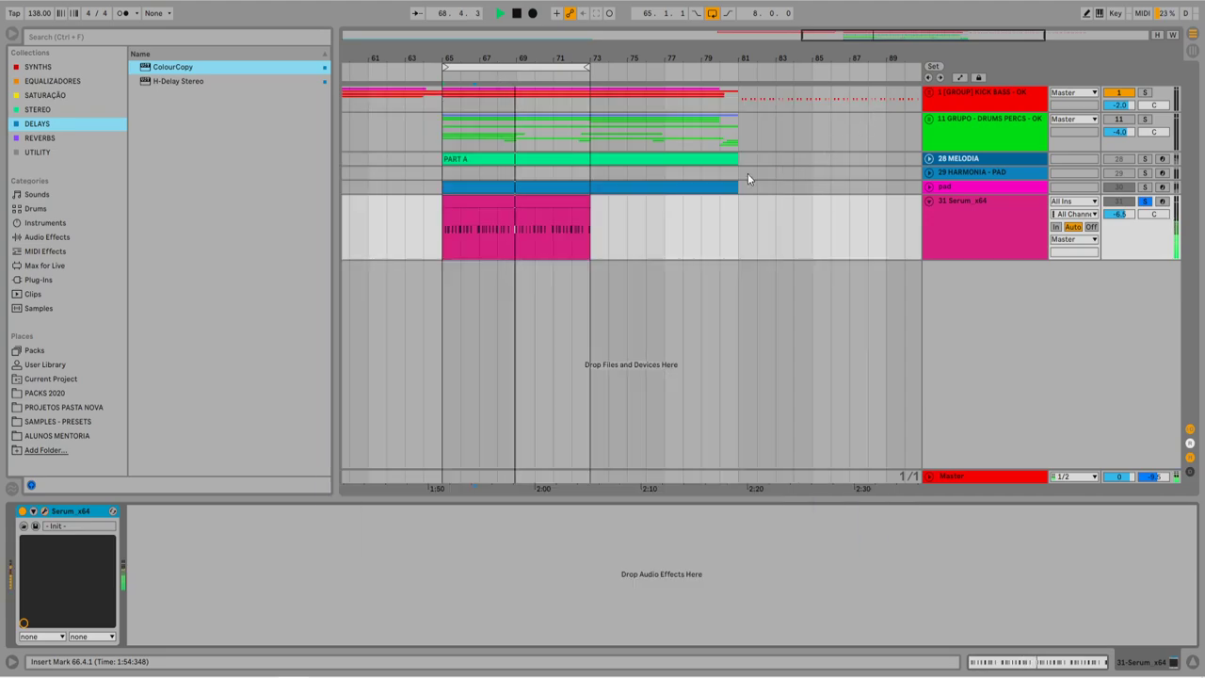
{"action": "key", "text": "space"}
Open the notes of the Serum clip and audition the loop with the D3 note at 1.4.3 selected.
{"action": "double_click", "coordinate": [519, 215]}
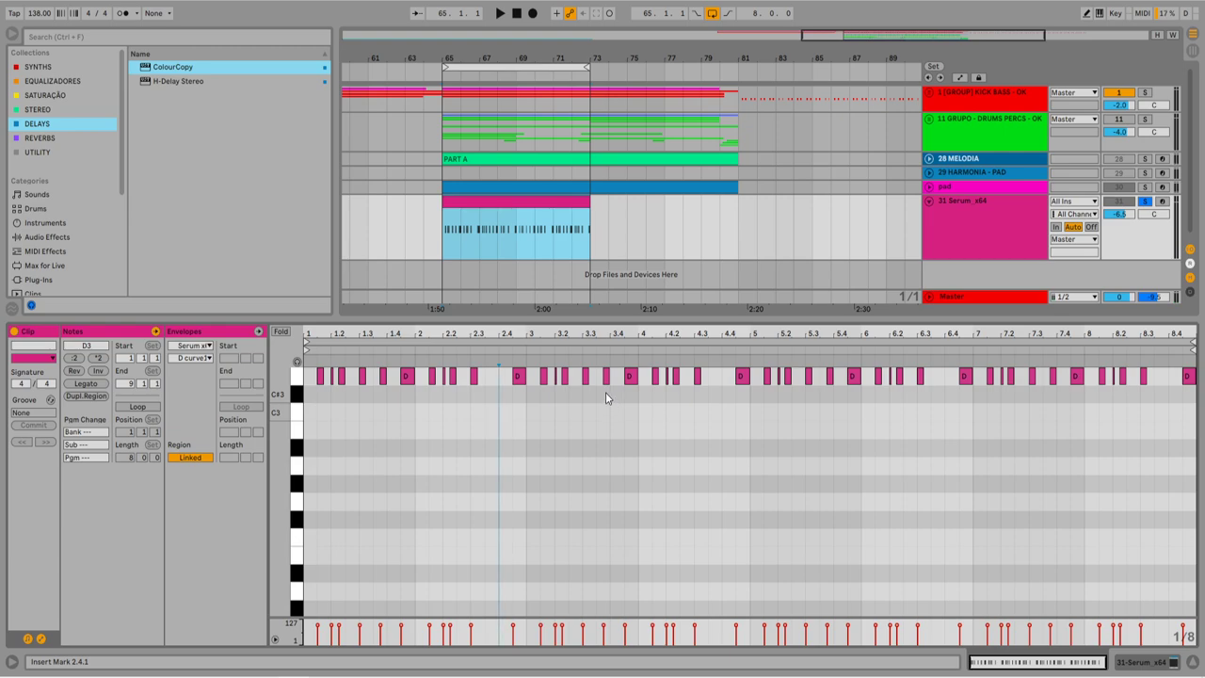
{"action": "key", "text": "space"}
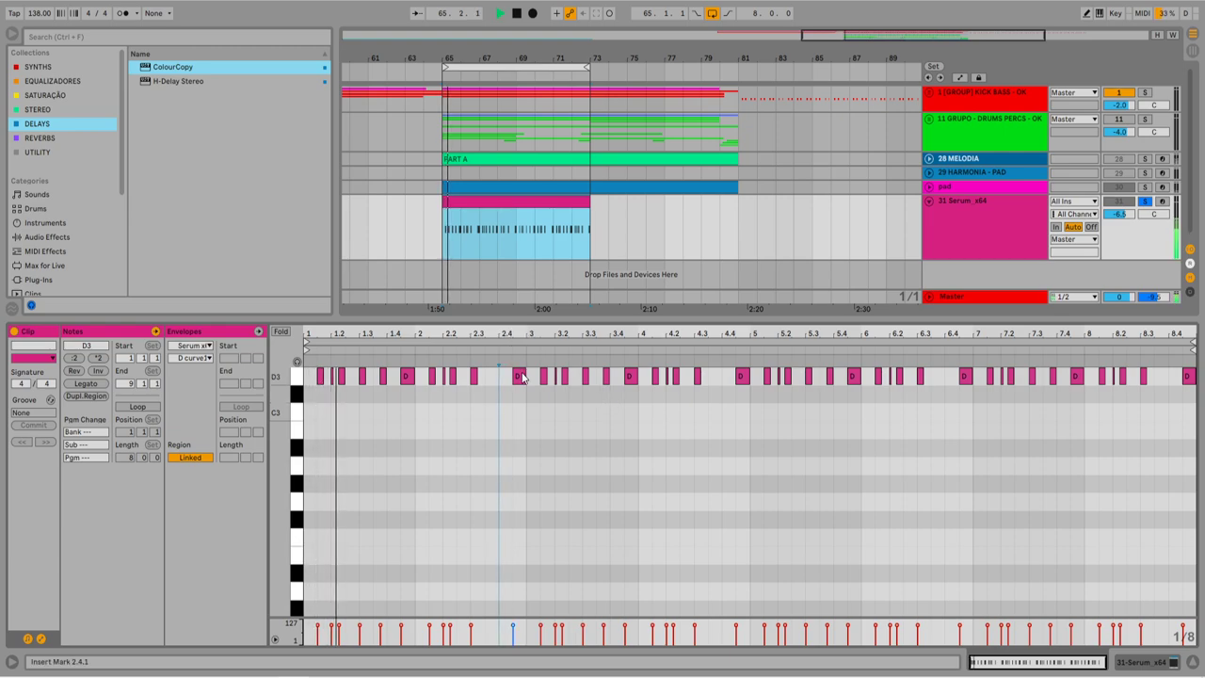
{"action": "left_click", "coordinate": [411, 376]}
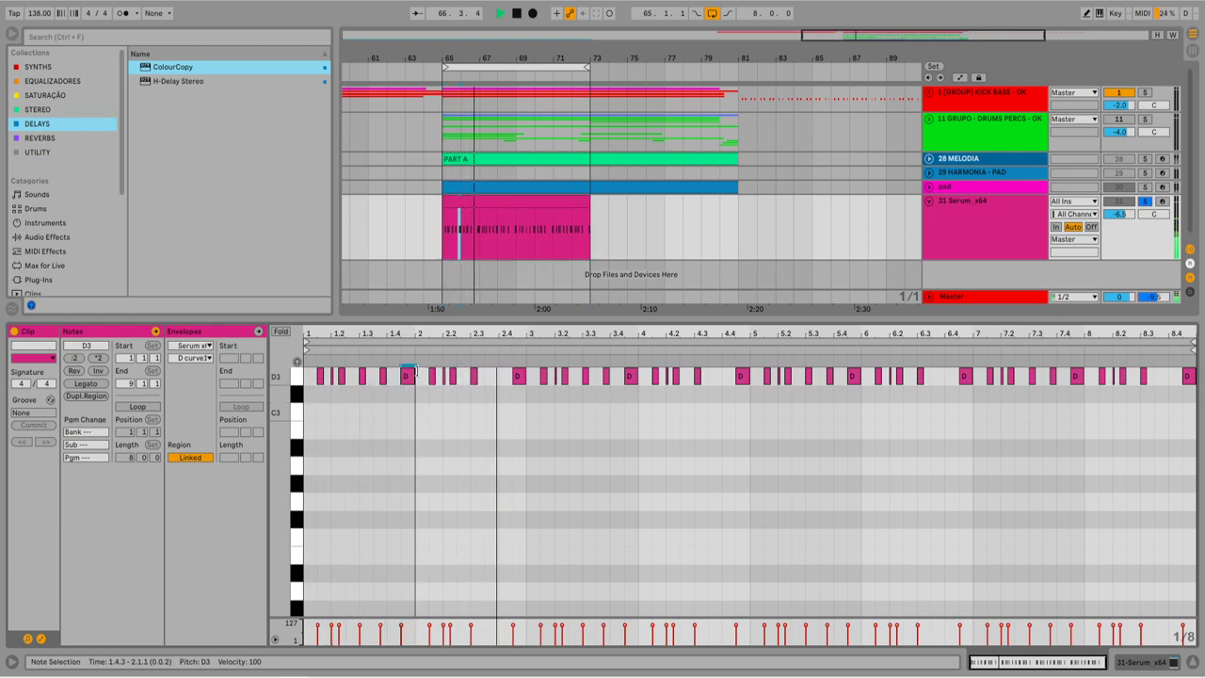
{"action": "key", "text": "space"}
{"action": "key", "text": "space"}
{"action": "left_click_drag", "start_coordinate": [415, 372], "coordinate": [414, 372]}
{"action": "key", "text": "space"}
{"action": "key", "text": "space"}
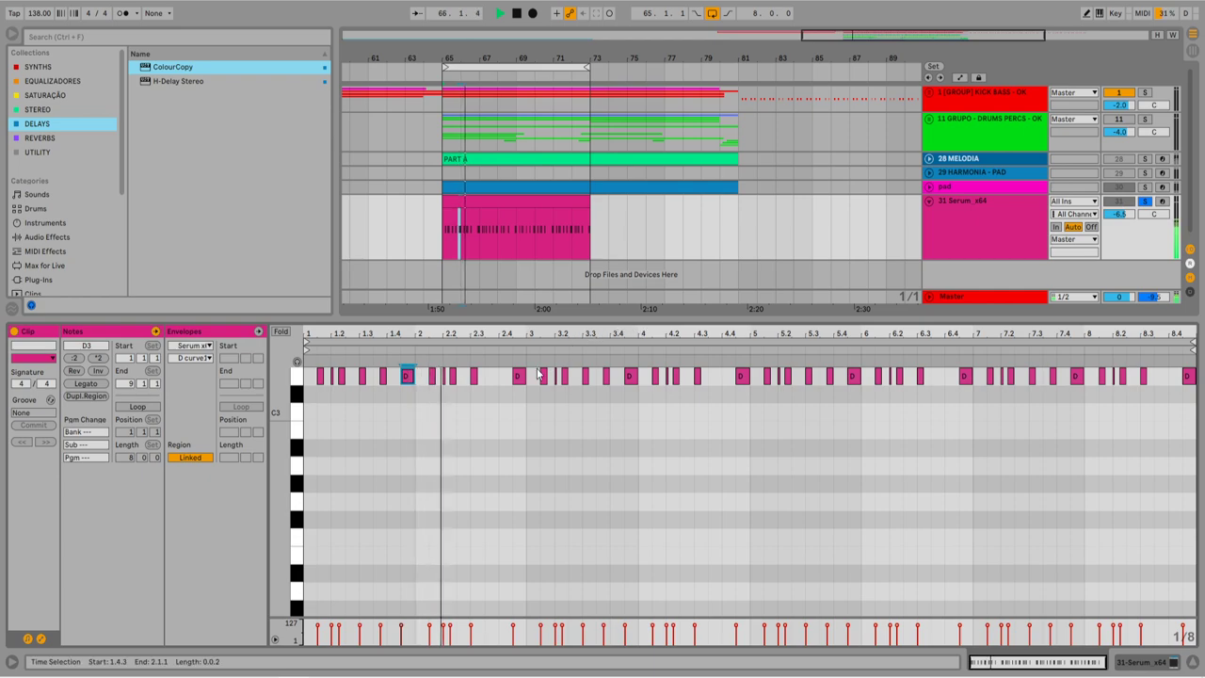
Add sixteenth-length D3 notes at 2.3.3 and 2.4.1 in the Serum clip and replay the loop.
{"action": "double_click", "coordinate": [488, 377]}
{"action": "left_click_drag", "start_coordinate": [488, 377], "coordinate": [501, 377]}
{"action": "left_click_drag", "start_coordinate": [499, 333], "coordinate": [628, 334]}
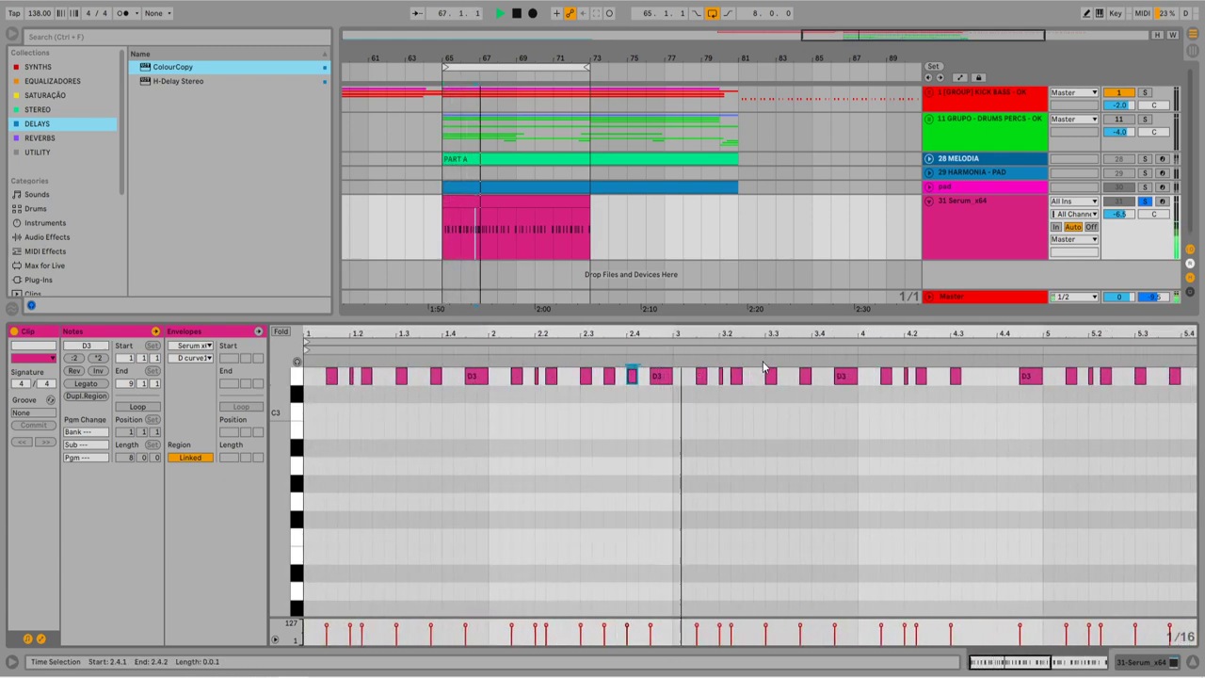
{"action": "key", "text": "space"}
{"action": "key", "text": "space"}
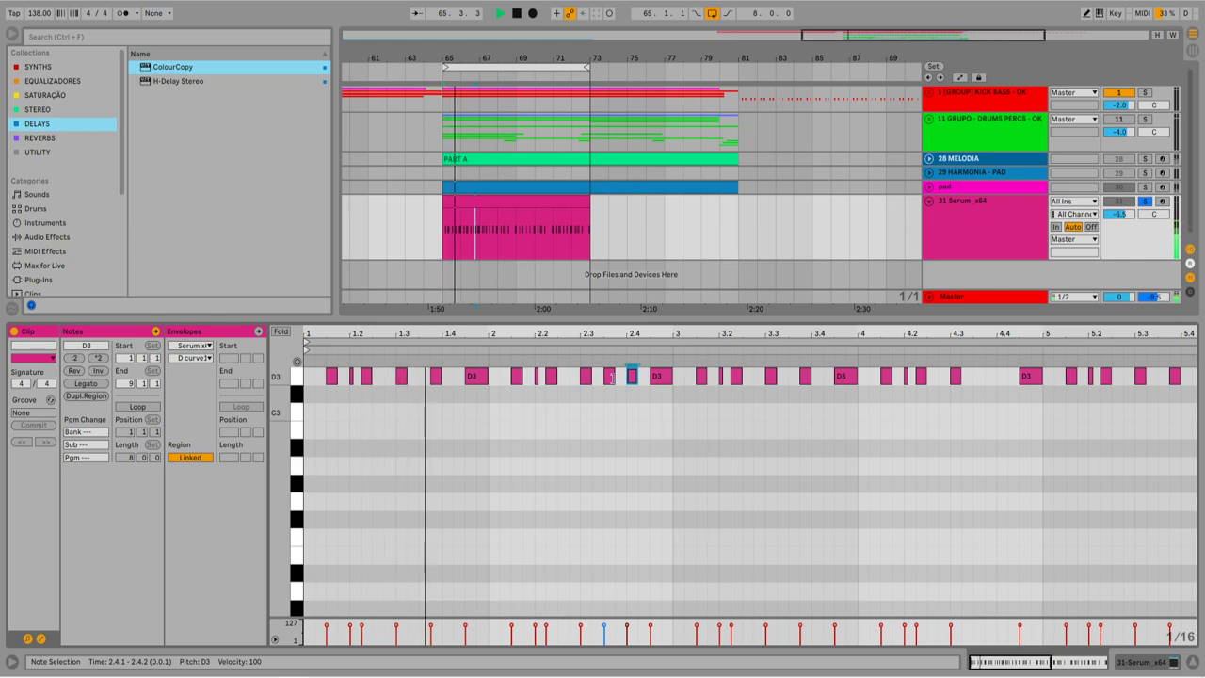
Shorten the D3 note at 2.3.3 and replace the one at 2.4.1 with a short D3 note at 2.3.4.
{"action": "left_click", "coordinate": [610, 377]}
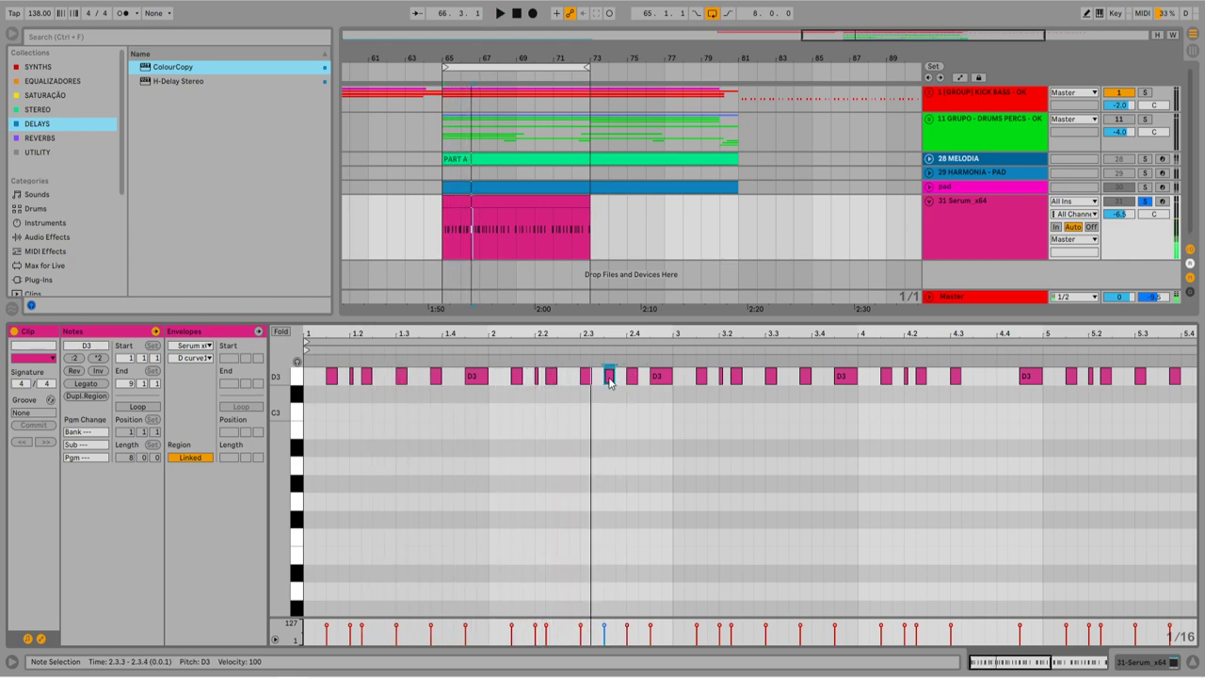
{"action": "left_click_drag", "start_coordinate": [611, 376], "coordinate": [618, 376]}
{"action": "key", "text": "space"}
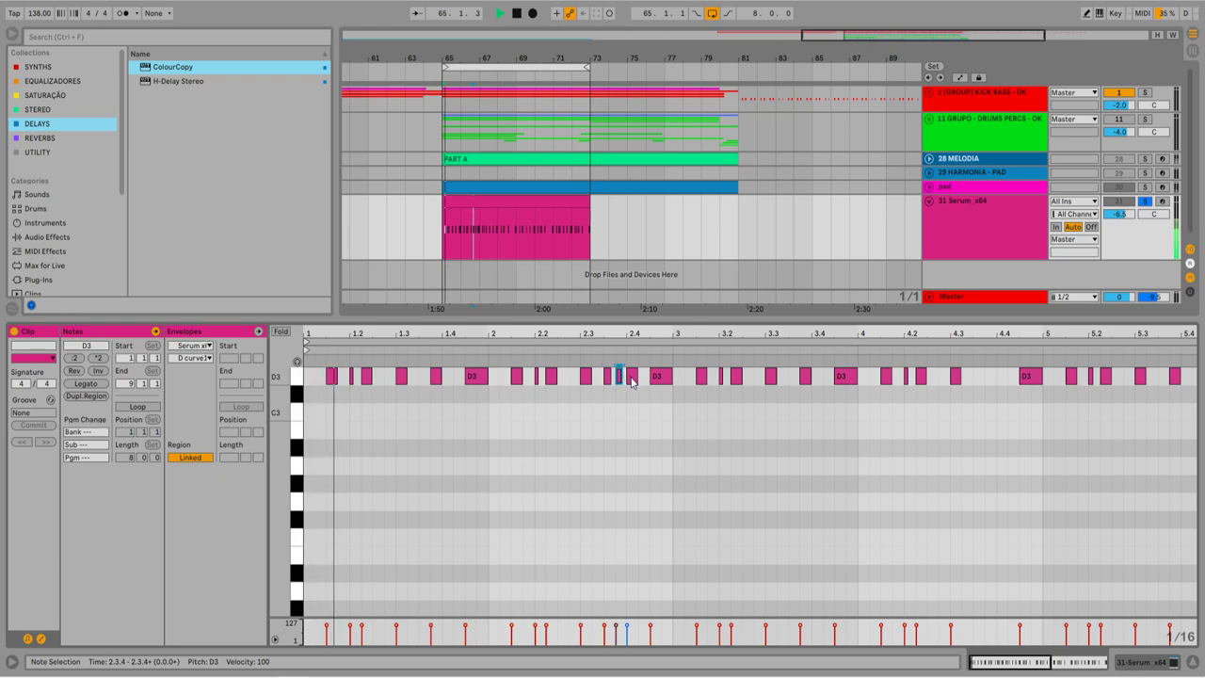
{"action": "left_click", "coordinate": [640, 378]}
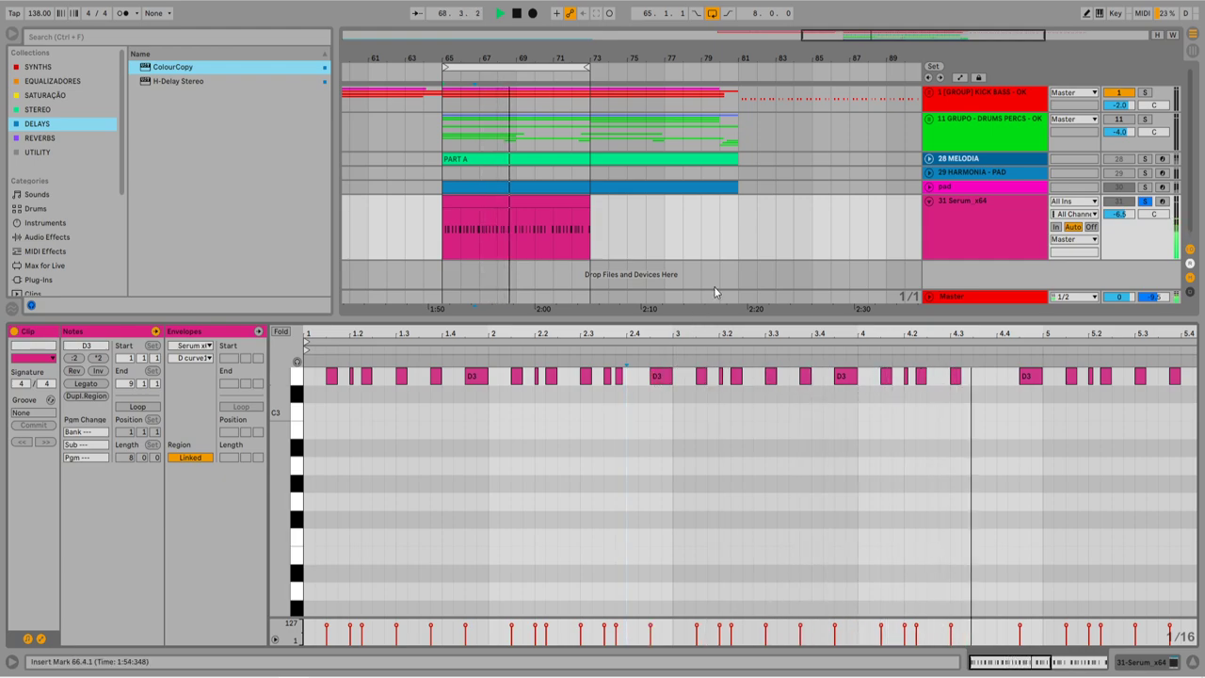
Duplicate bars 65 to 67 of the Serum clip three times to repeat the edited pattern up to bar 73.
{"action": "left_click_drag", "start_coordinate": [480, 228], "coordinate": [444, 215]}
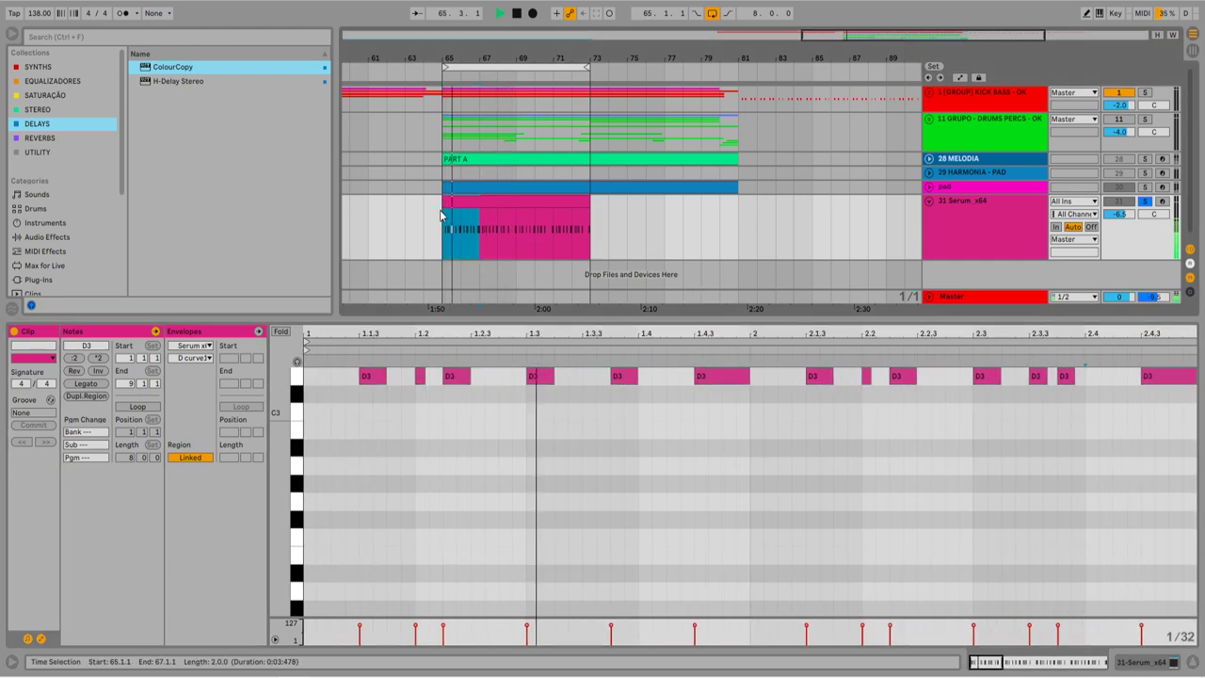
{"action": "key", "text": "ctrl+d"}
{"action": "key", "text": "ctrl+d"}
{"action": "key", "text": "ctrl+d"}
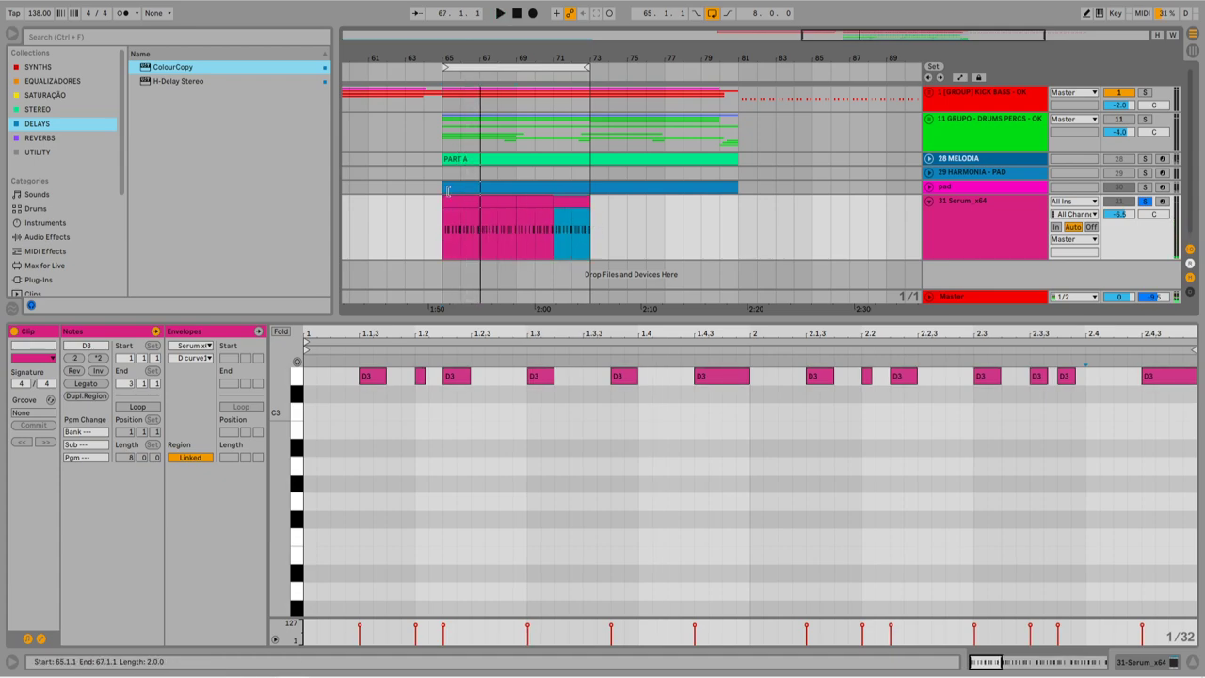
Open Serum's effects page from the Serum track and enable the Hyper/Dimension effect.
{"action": "left_click", "coordinate": [989, 211]}
{"action": "double_click", "coordinate": [989, 204]}
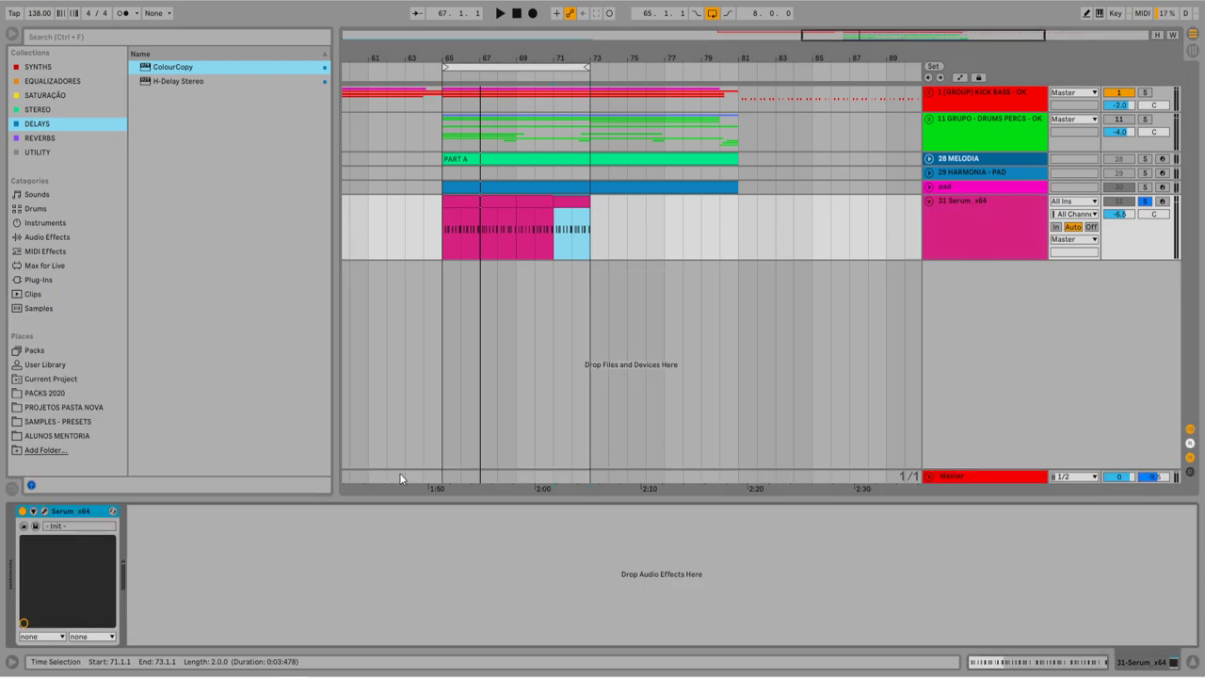
{"action": "left_click", "coordinate": [46, 512]}
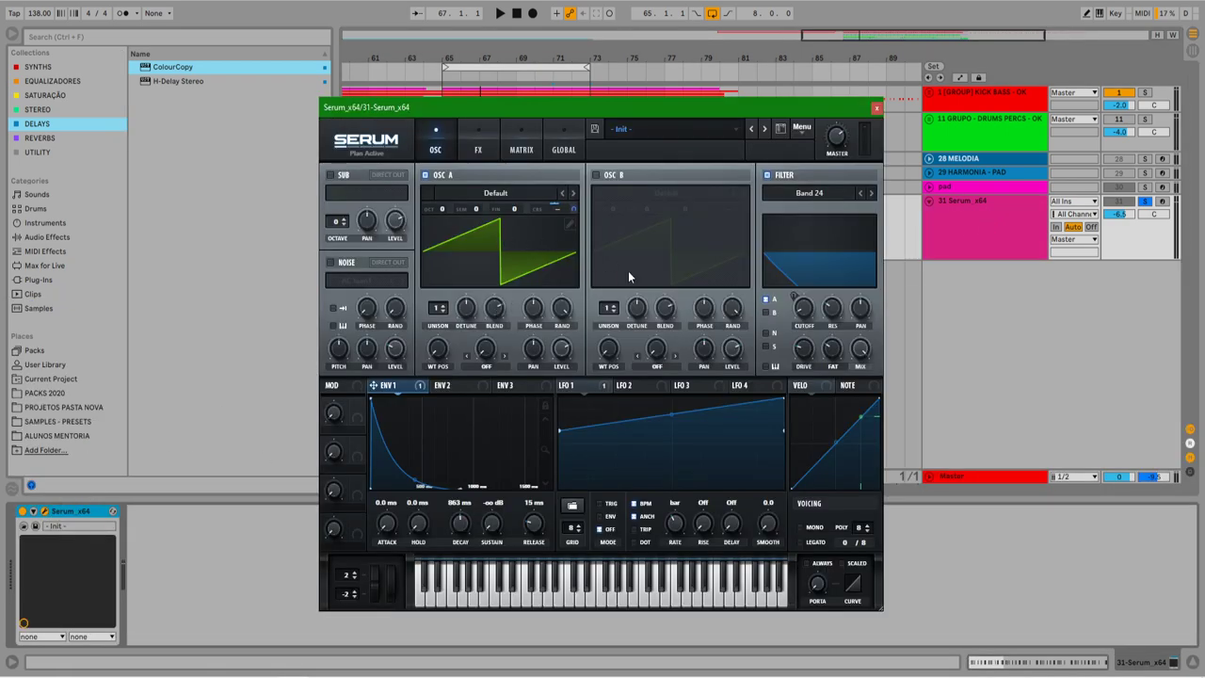
{"action": "left_click", "coordinate": [478, 151]}
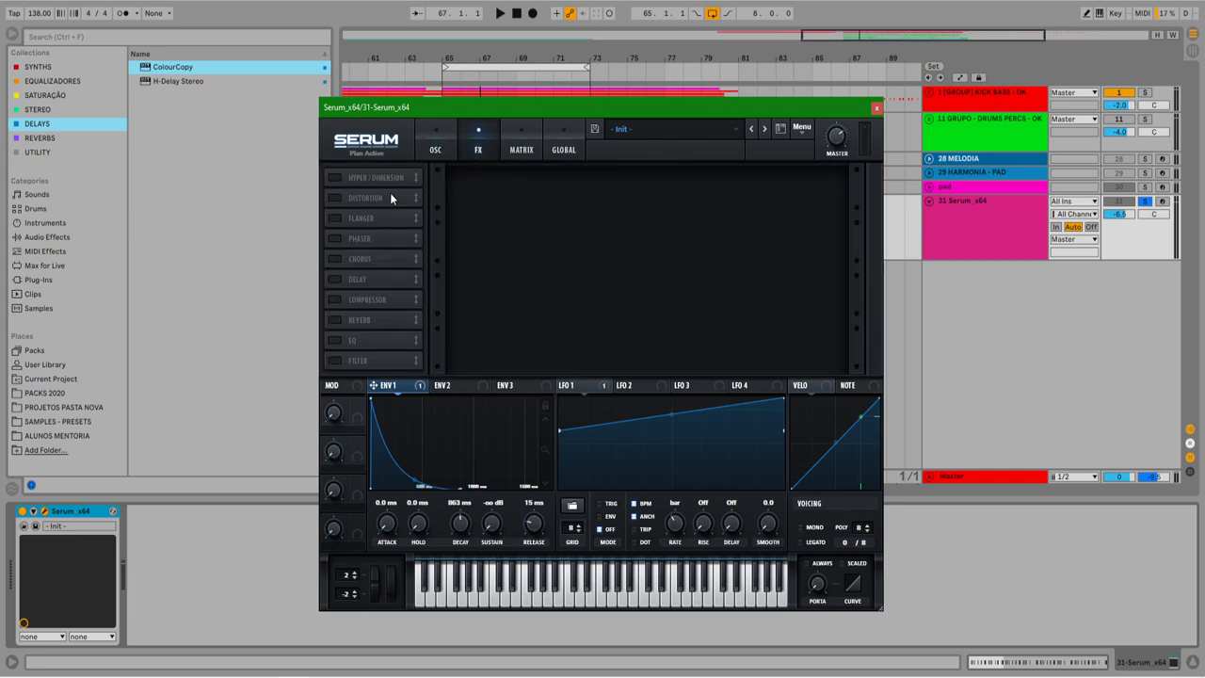
{"action": "left_click", "coordinate": [333, 179]}
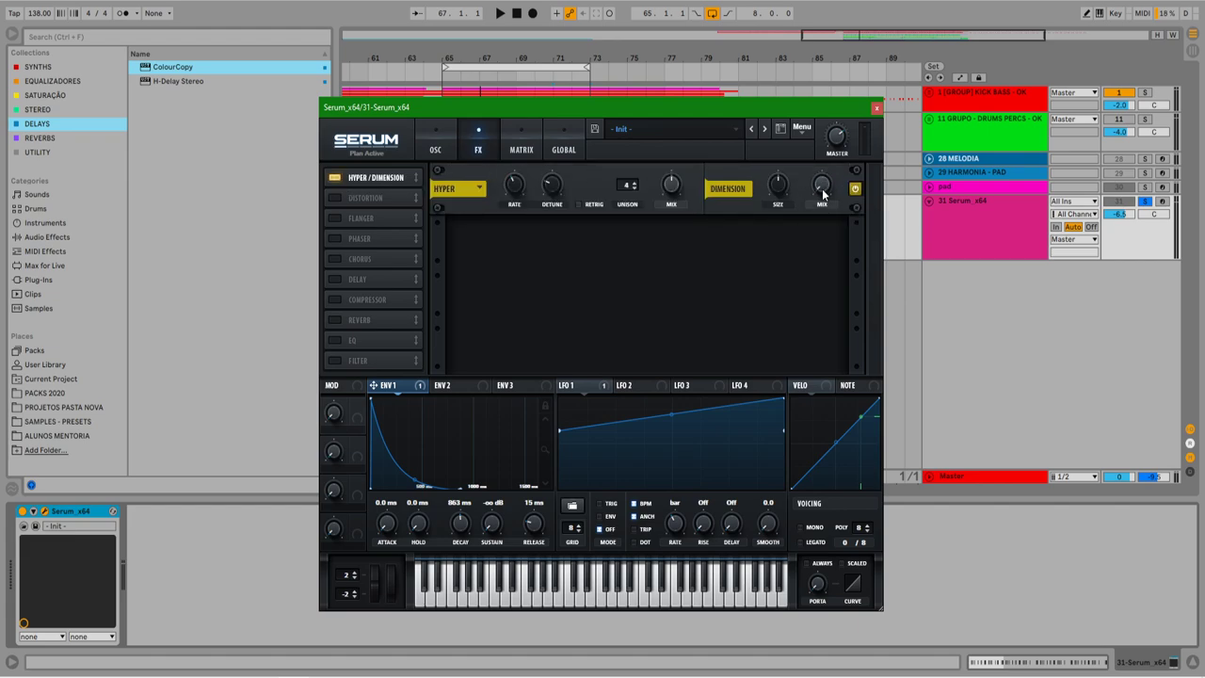
Adjust the Hyper mix and Dimension mix amounts while auditioning the loop.
{"action": "mouse_move", "coordinate": [825, 189]}
{"action": "left_mouse_down"}
{"action": "mouse_move", "coordinate": [826, 168]}
{"action": "mouse_move", "coordinate": [828, 197]}
{"action": "left_mouse_up"}
{"action": "key", "text": "space"}
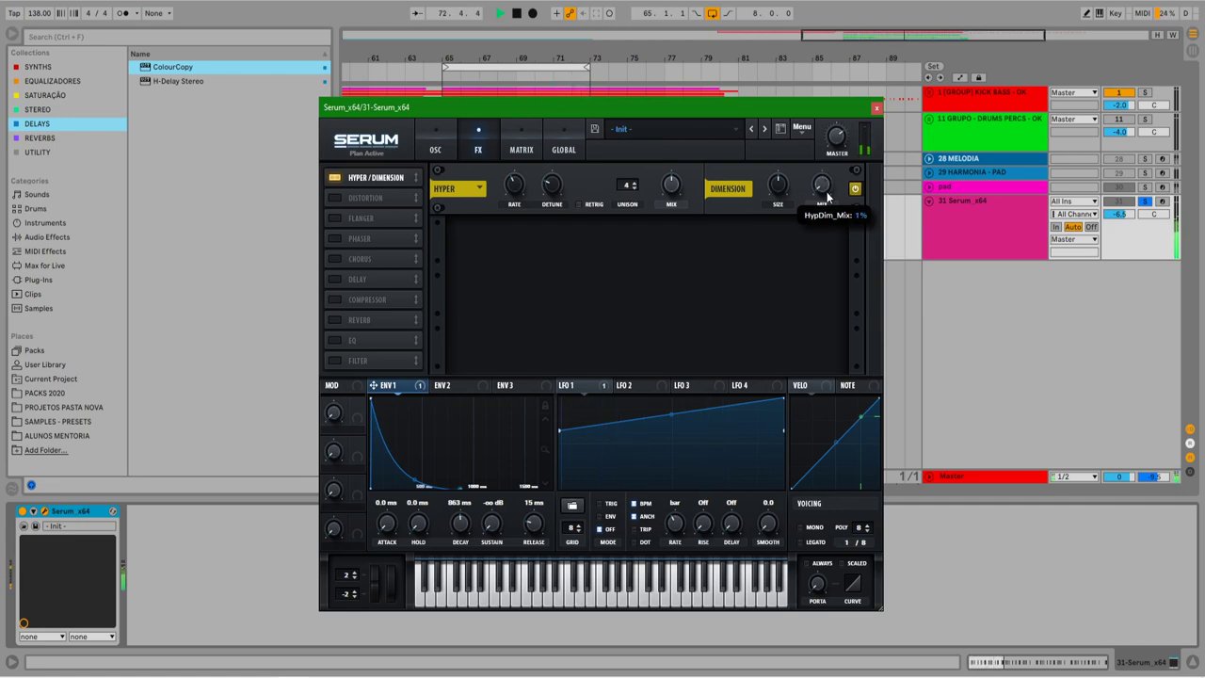
{"action": "key", "text": "space"}
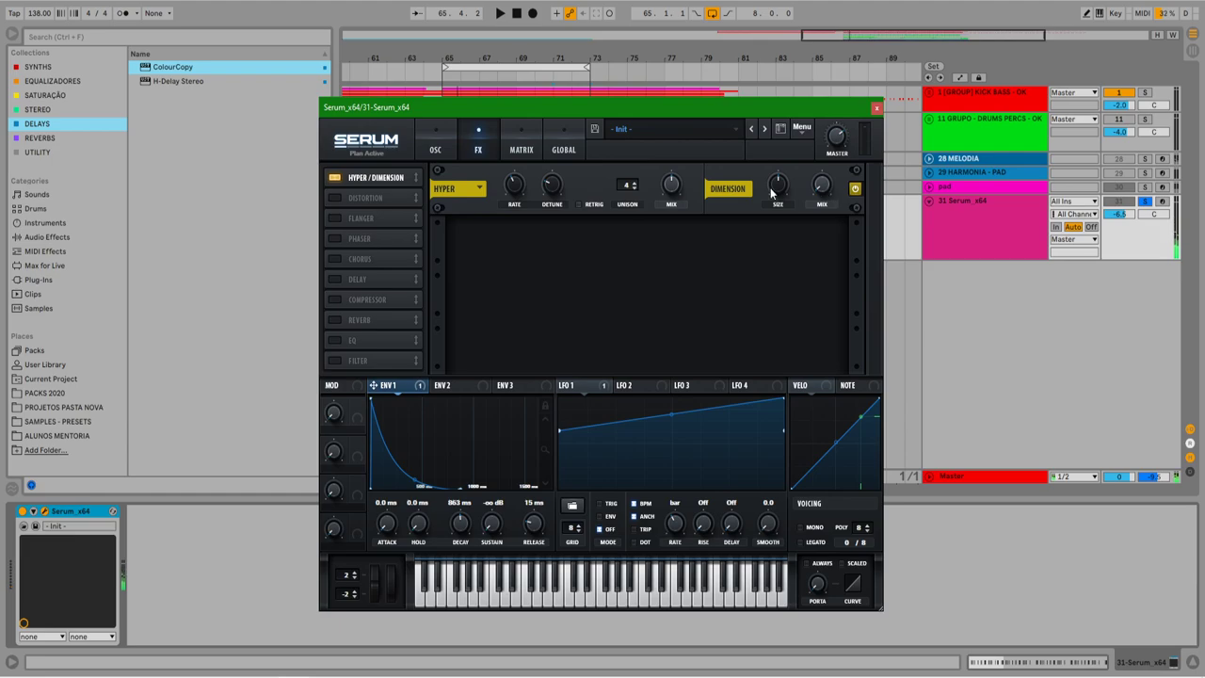
{"action": "left_click_drag", "start_coordinate": [667, 183], "coordinate": [663, 220]}
{"action": "left_click_drag", "start_coordinate": [824, 186], "coordinate": [825, 182]}
{"action": "key", "text": "space"}
{"action": "left_click_drag", "start_coordinate": [820, 191], "coordinate": [821, 189]}
{"action": "key", "text": "space"}
{"action": "key", "text": "space"}
Set ENV 1's decay to 582 ms and its release to 217 ms during playback.
{"action": "left_click_drag", "start_coordinate": [492, 525], "coordinate": [532, 518]}
{"action": "left_click_drag", "start_coordinate": [470, 496], "coordinate": [426, 498]}
{"action": "left_click_drag", "start_coordinate": [533, 524], "coordinate": [533, 531]}
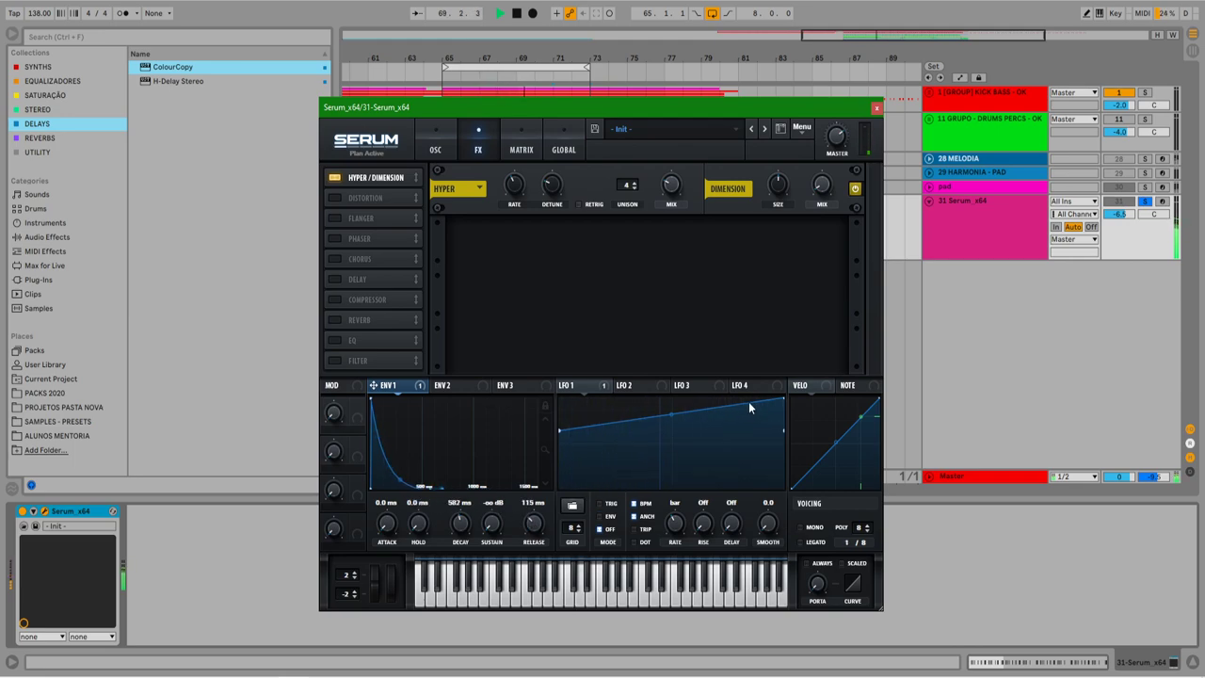
{"action": "scroll", "coordinate": [533, 533], "scroll_direction": "up", "scroll_amount": 1}
{"action": "key", "text": "space"}
Try Serum's own delay in ping-pong mode with 1/4 and 1/8 times, adjusting feedback and mix during playback, and switch it off.
{"action": "left_click", "coordinate": [339, 278]}
{"action": "key", "text": "space"}
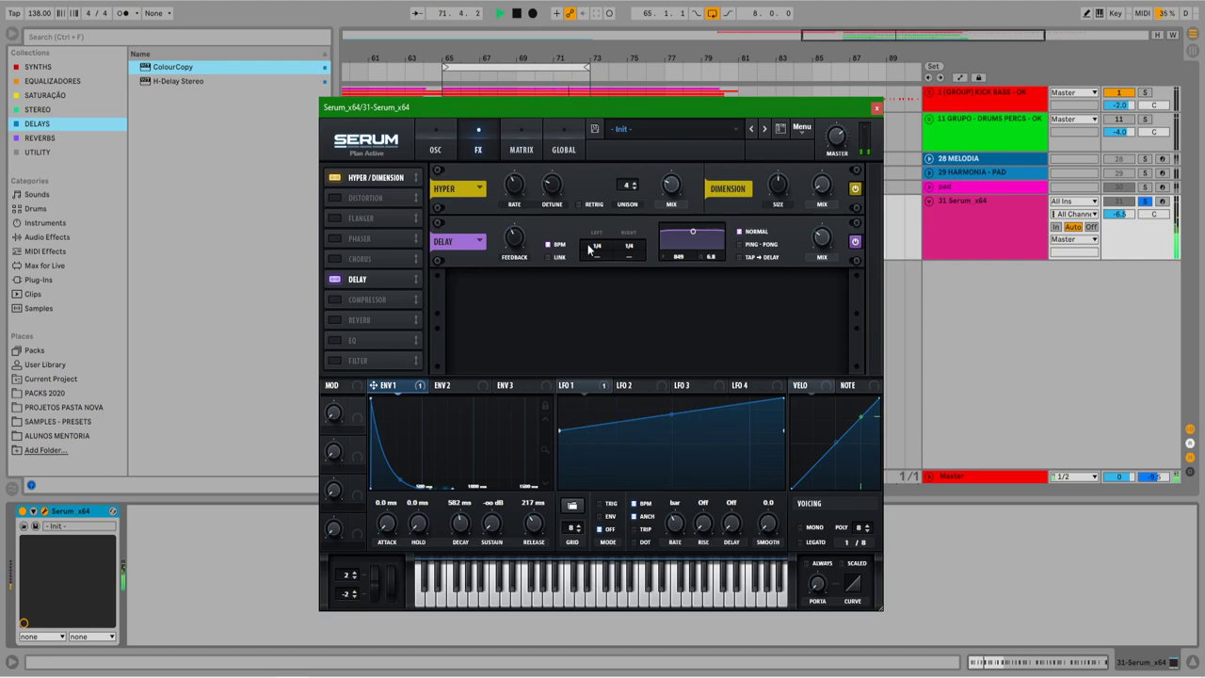
{"action": "mouse_move", "coordinate": [827, 253]}
{"action": "left_click_drag", "start_coordinate": [514, 237], "coordinate": [523, 211]}
{"action": "left_click", "coordinate": [740, 247]}
{"action": "mouse_move", "coordinate": [822, 246]}
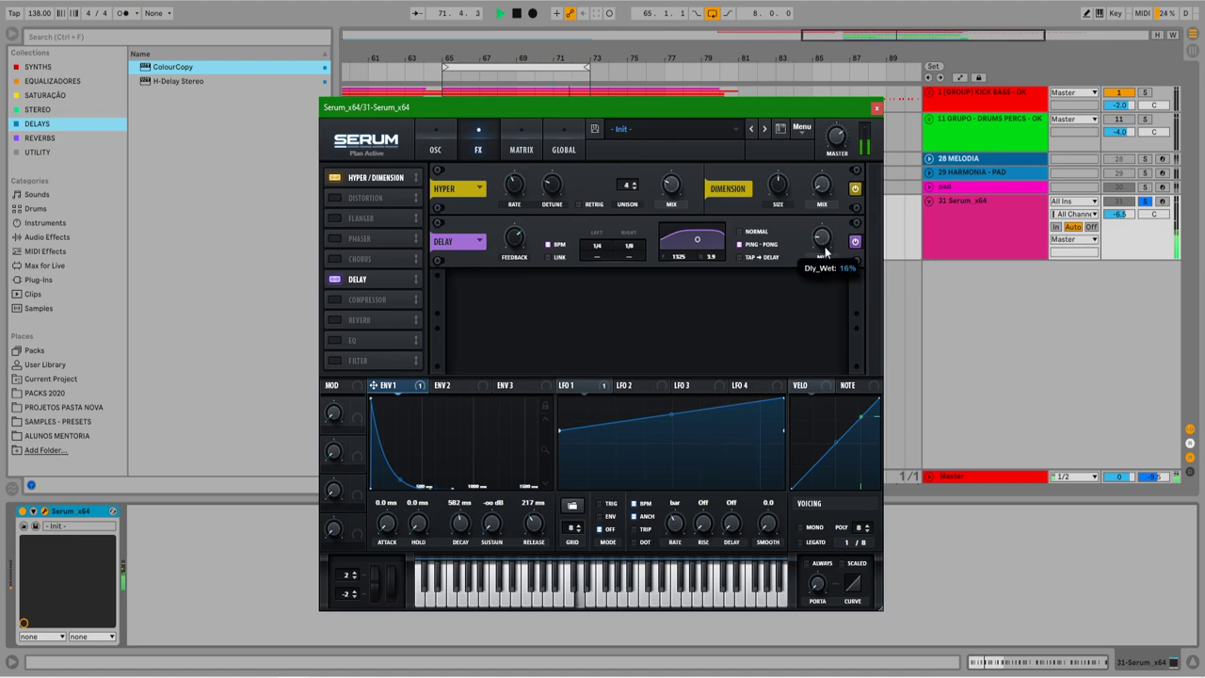
{"action": "left_click_drag", "start_coordinate": [823, 246], "coordinate": [821, 234]}
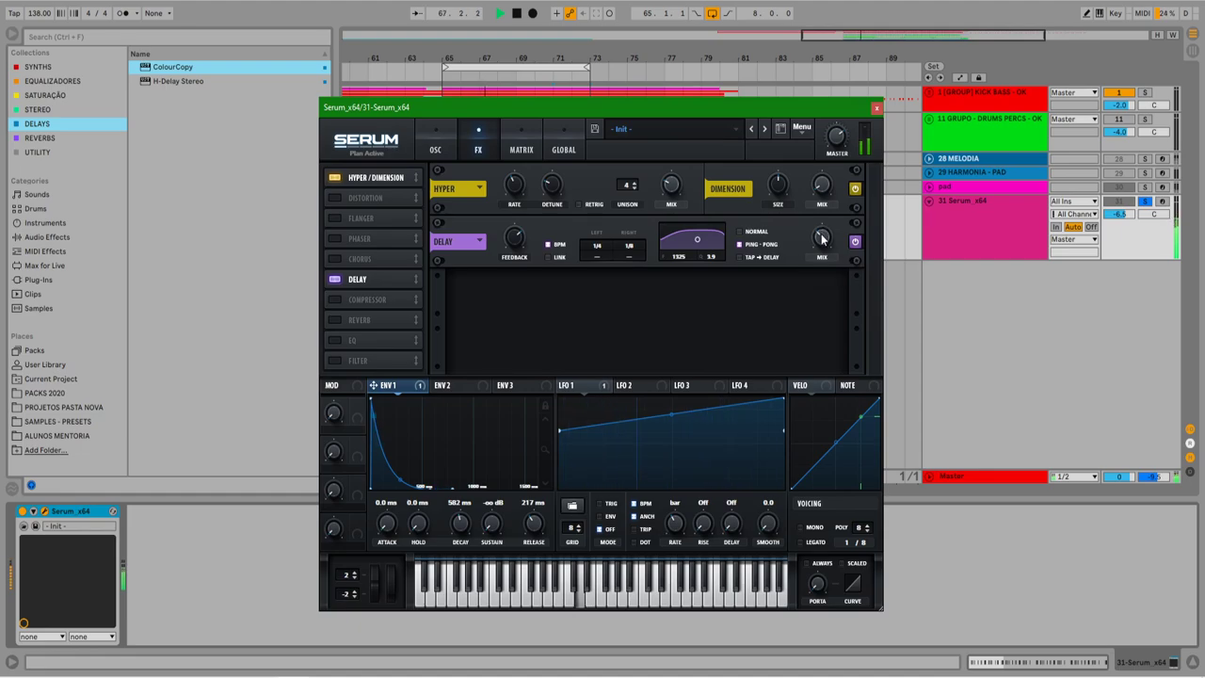
{"action": "key", "text": "space"}
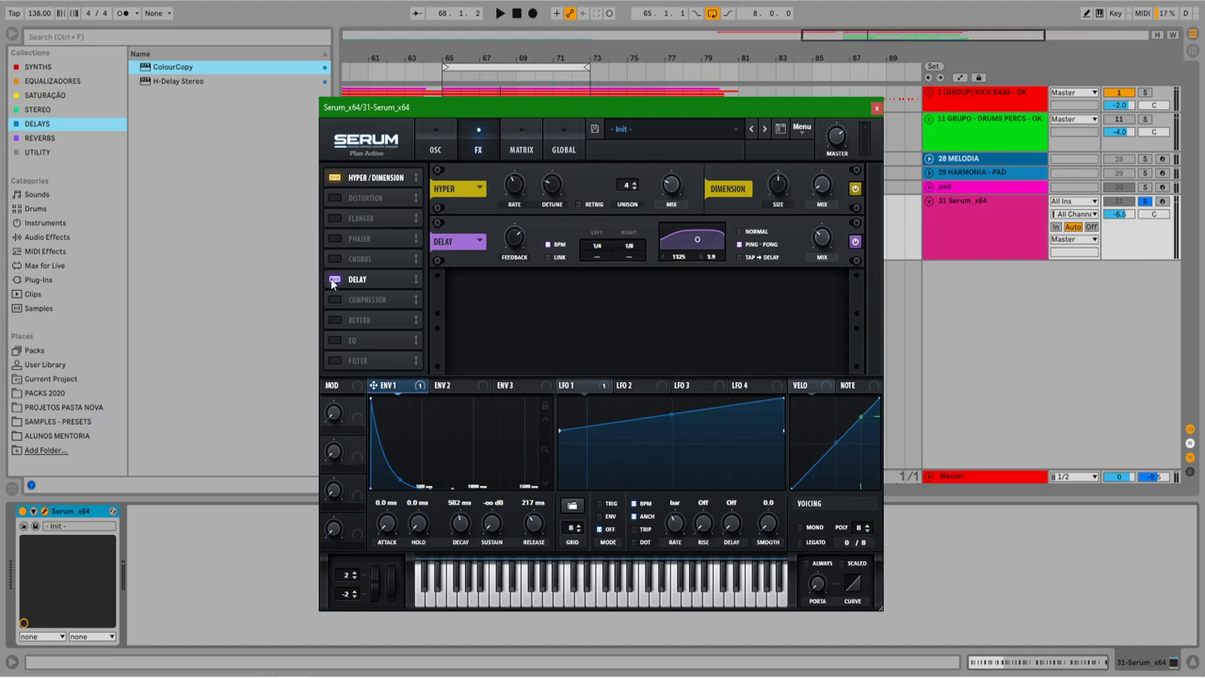
{"action": "left_click", "coordinate": [334, 281]}
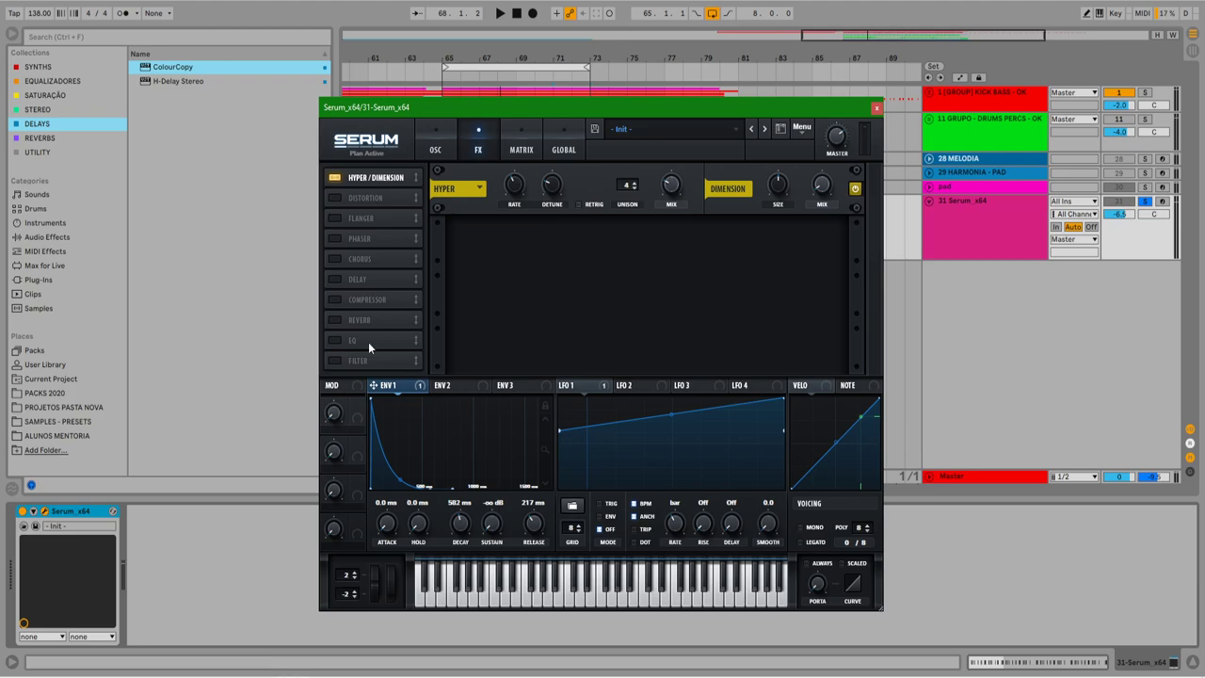
Close Serum and add FabFilter Pro-Q 3 after it with the low cut at about 146 Hz.
{"action": "left_click", "coordinate": [876, 111]}
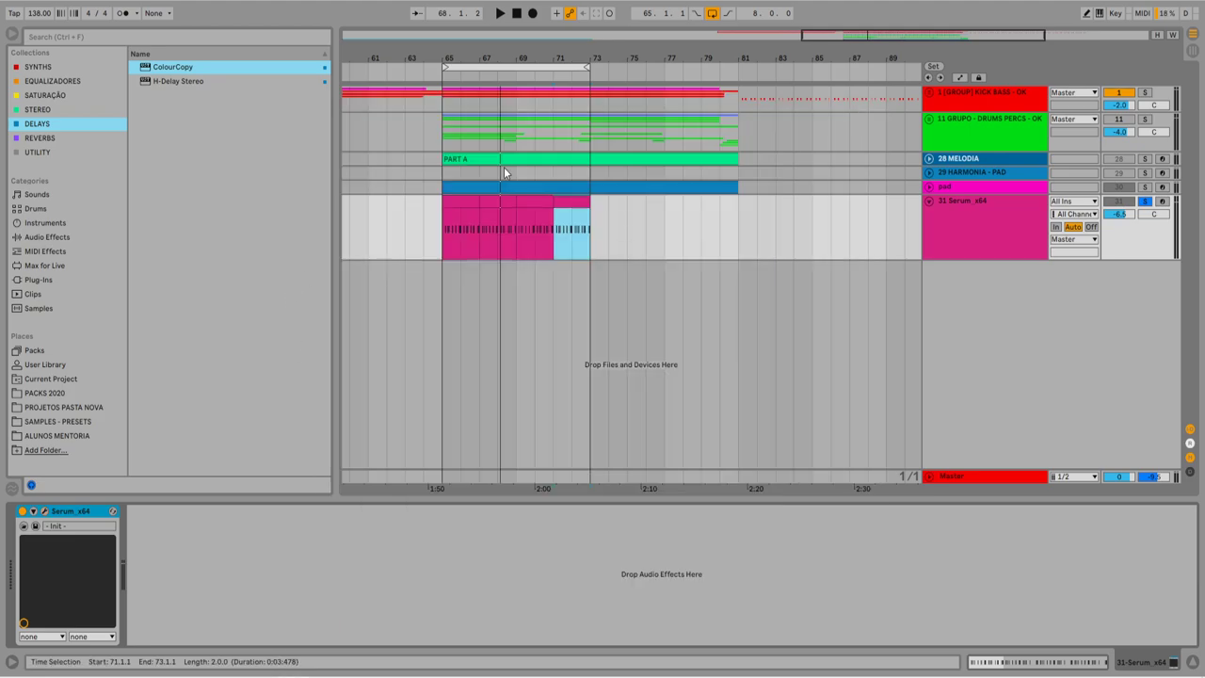
{"action": "left_click", "coordinate": [53, 81]}
{"action": "left_click", "coordinate": [164, 67]}
{"action": "double_click", "coordinate": [165, 67]}
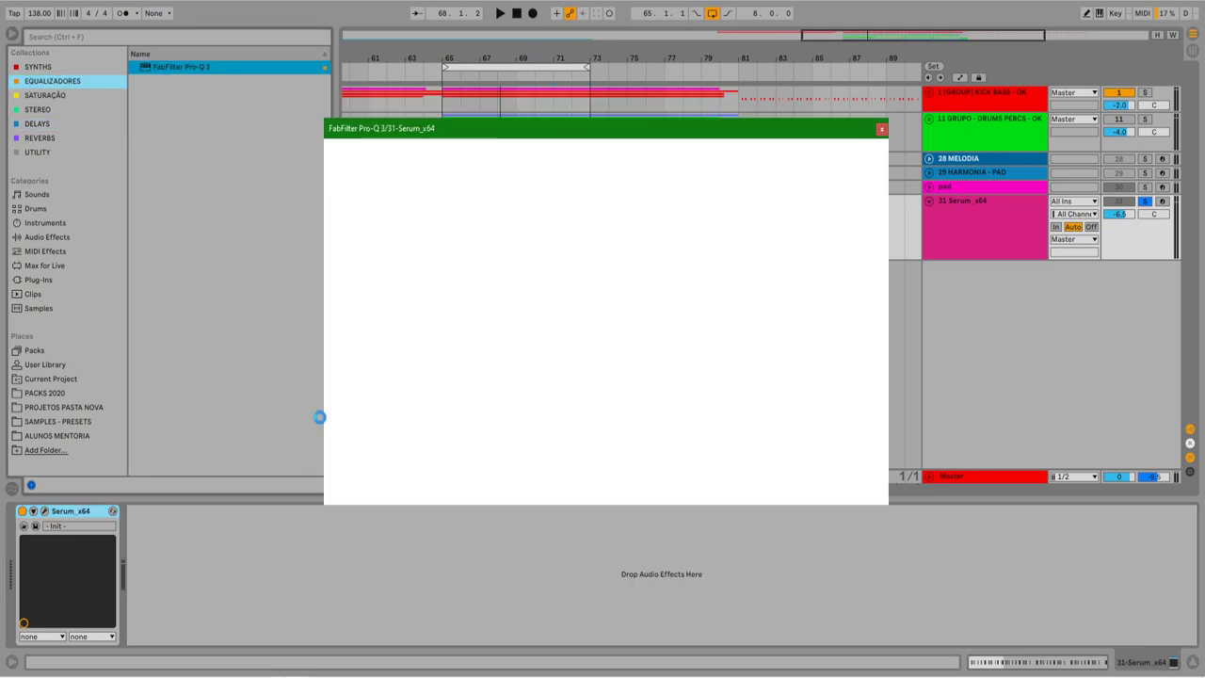
{"action": "left_click_drag", "start_coordinate": [430, 273], "coordinate": [510, 285]}
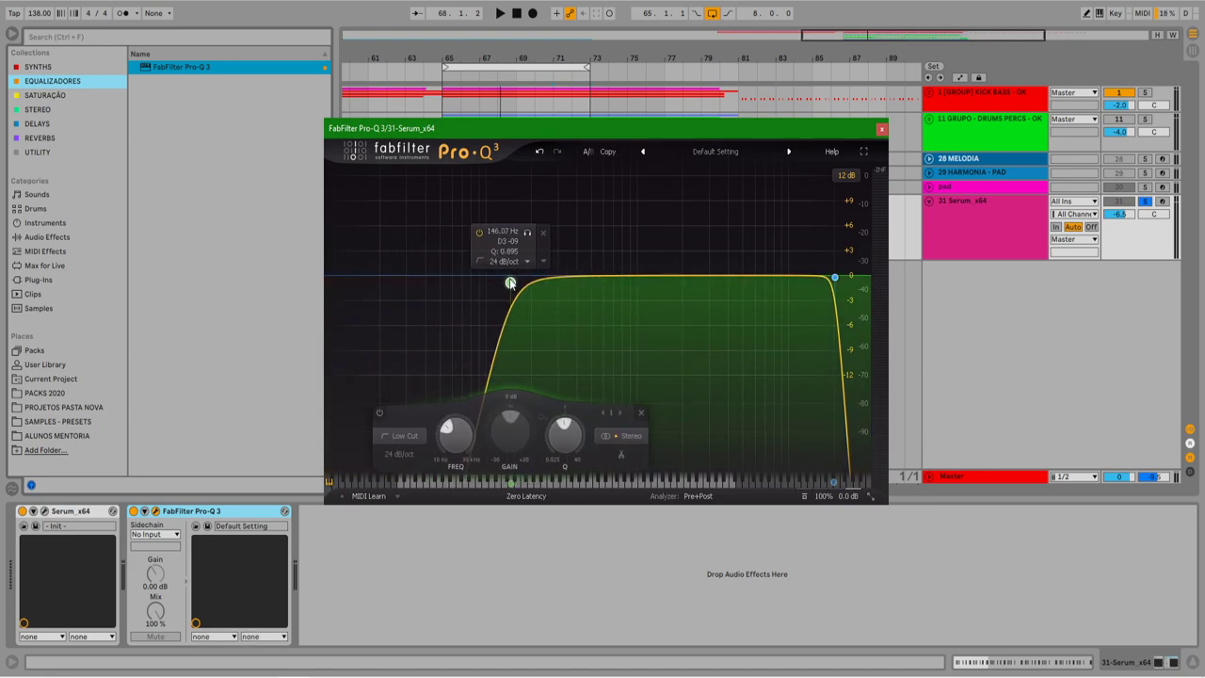
{"action": "left_click", "coordinate": [882, 130]}
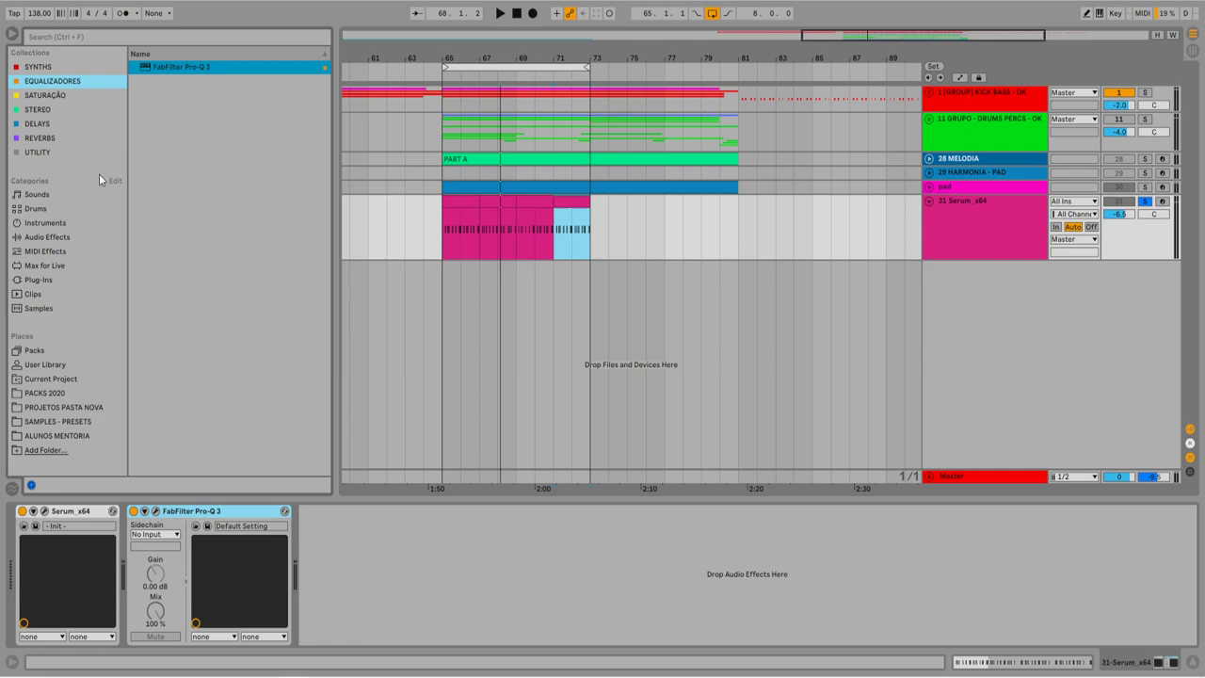
Add the ColourCopy delay after Pro-Q 3 and set its mix to 15.
{"action": "left_click", "coordinate": [59, 123]}
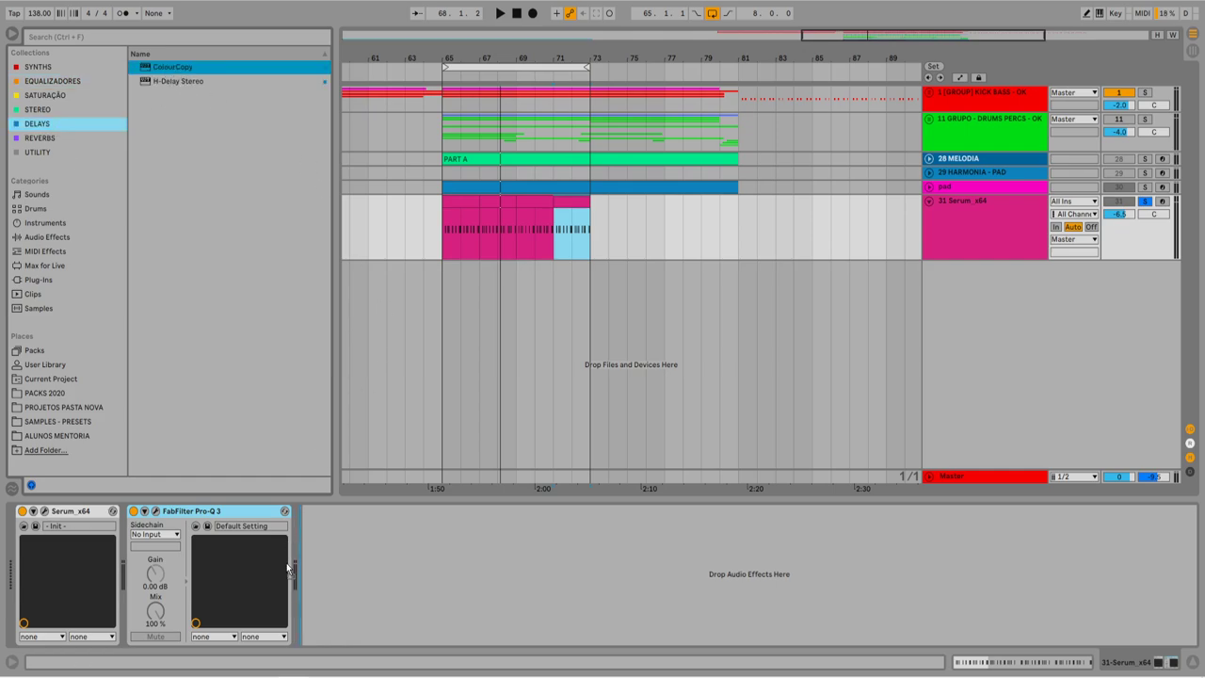
{"action": "left_click_drag", "start_coordinate": [289, 567], "coordinate": [311, 584]}
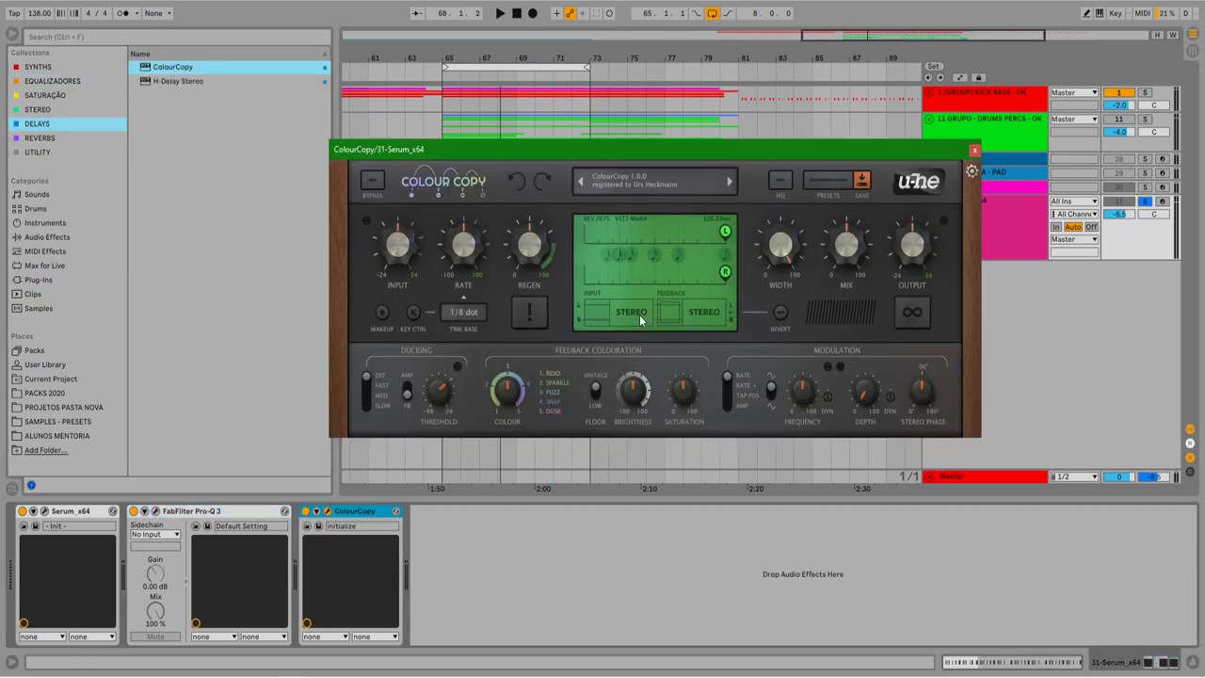
{"action": "left_click_drag", "start_coordinate": [828, 247], "coordinate": [828, 286]}
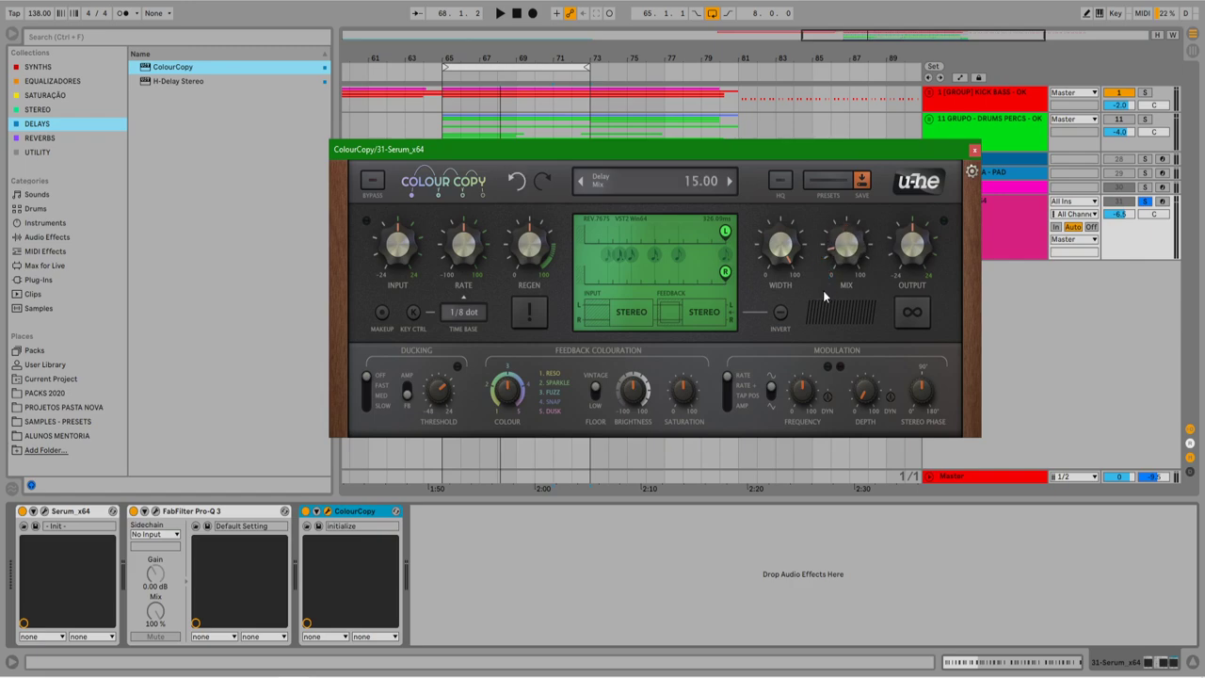
Move ColourCopy's right-channel delay tap close to the start, fine-tune the regen during playback, and close the plug-in.
{"action": "left_click_drag", "start_coordinate": [725, 274], "coordinate": [575, 281]}
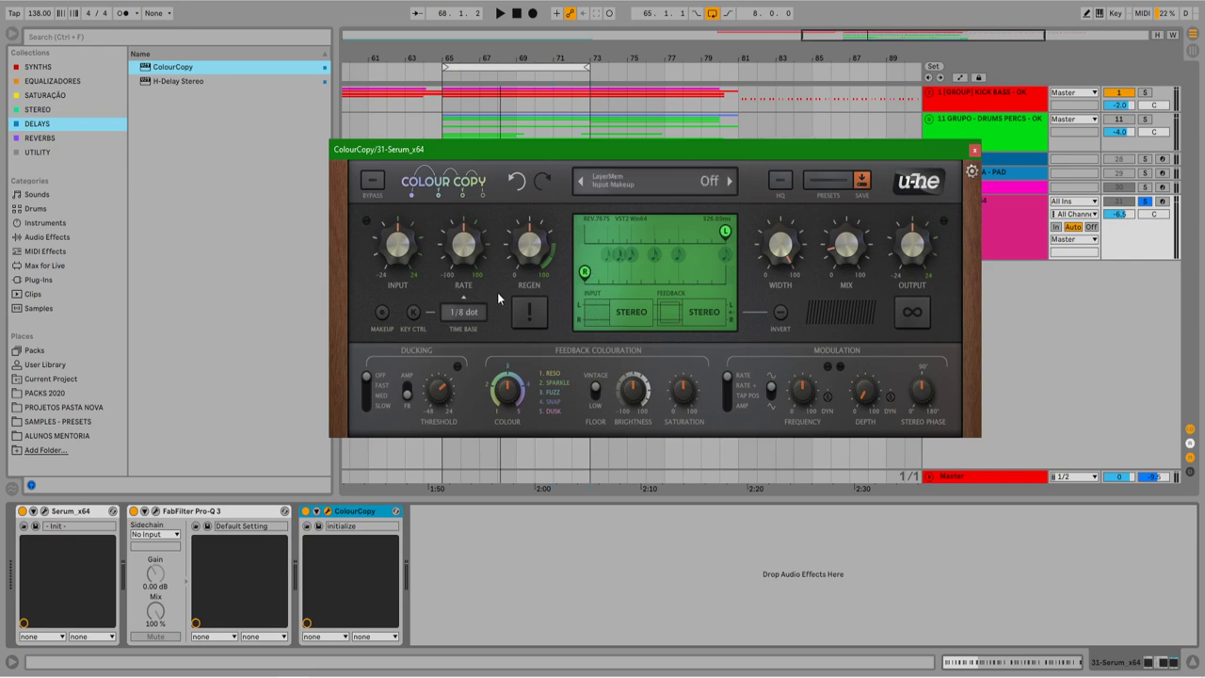
{"action": "key", "text": "space"}
{"action": "mouse_move", "coordinate": [527, 244]}
{"action": "left_mouse_down"}
{"action": "mouse_move", "coordinate": [519, 253]}
{"action": "mouse_move", "coordinate": [528, 241]}
{"action": "left_mouse_up"}
{"action": "left_click_drag", "start_coordinate": [584, 272], "coordinate": [600, 274]}
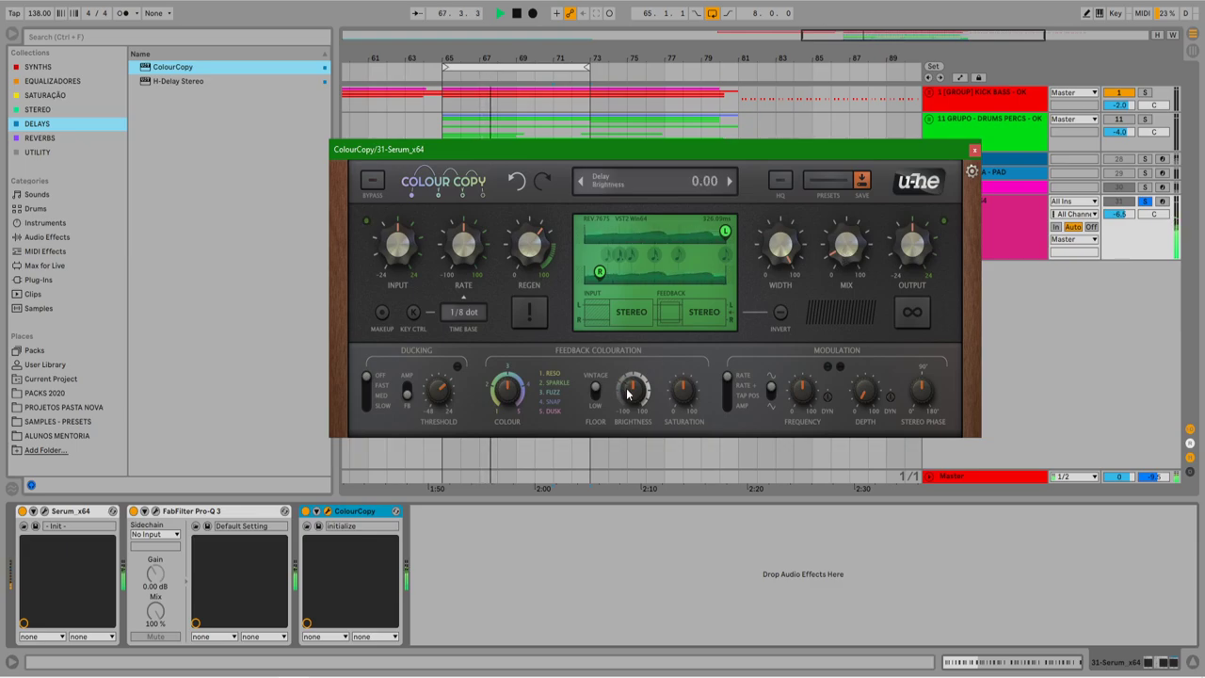
{"action": "left_click", "coordinate": [974, 150]}
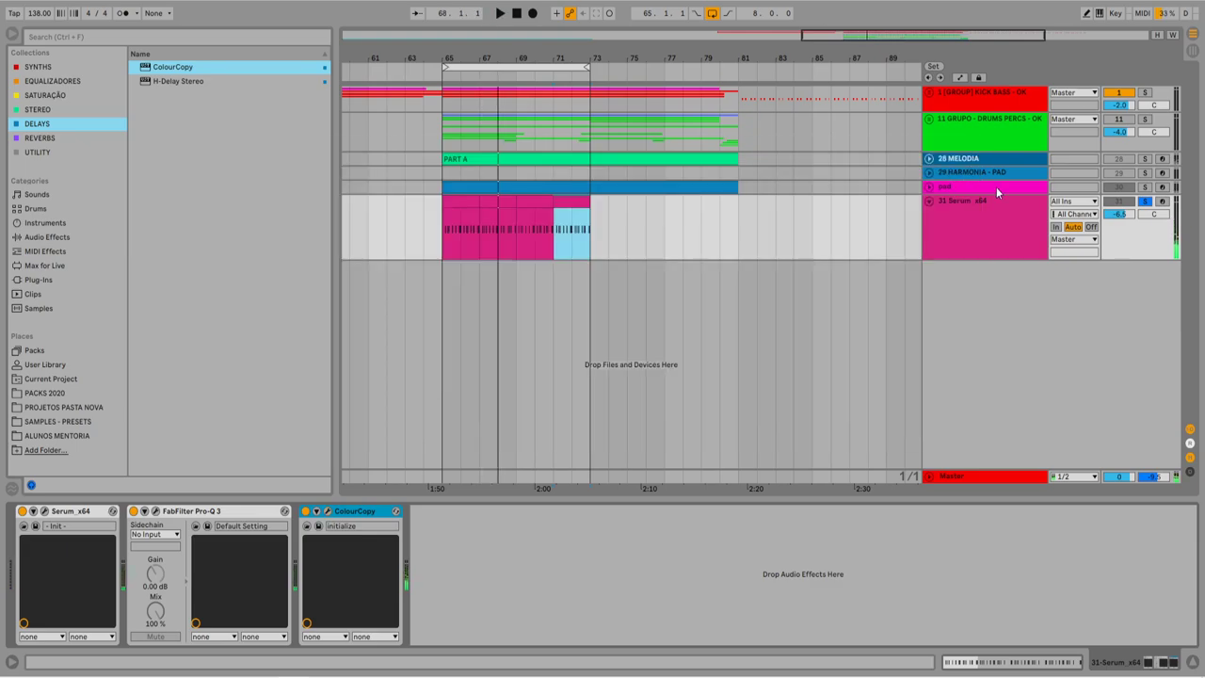
Duplicate the Serum clips from bars 65 to 73 so they also fill bars 73 to 81.
{"action": "left_click_drag", "start_coordinate": [597, 207], "coordinate": [472, 216]}
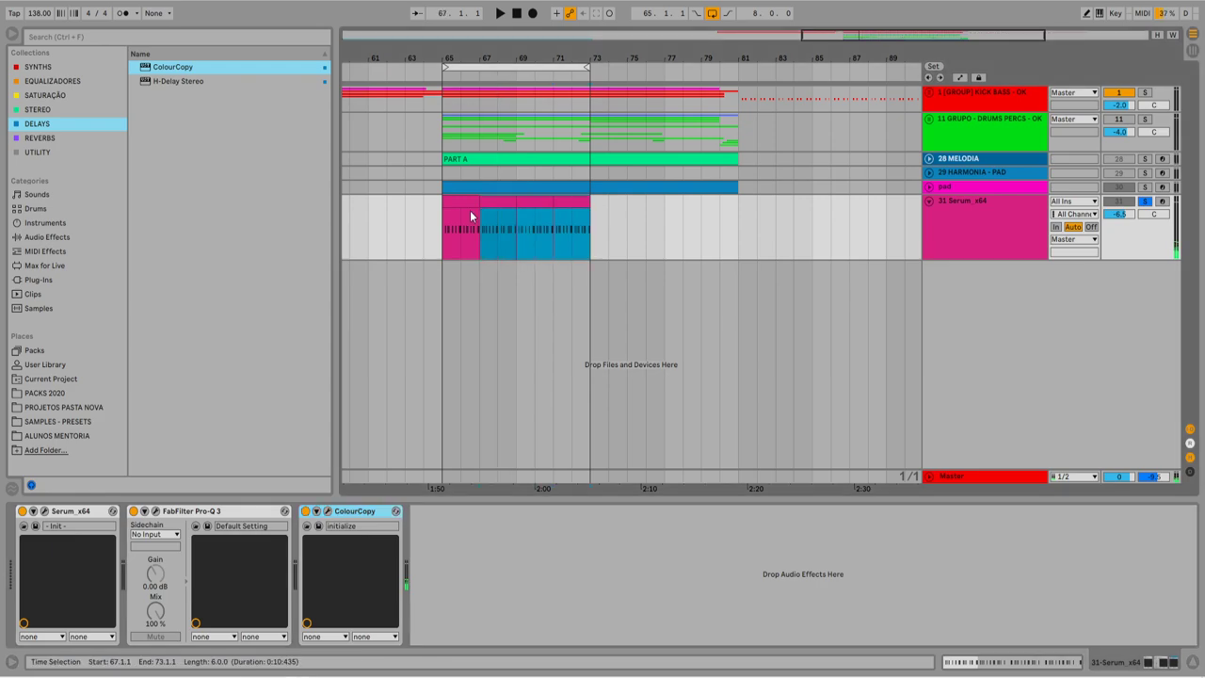
{"action": "key", "text": "ctrl+d"}
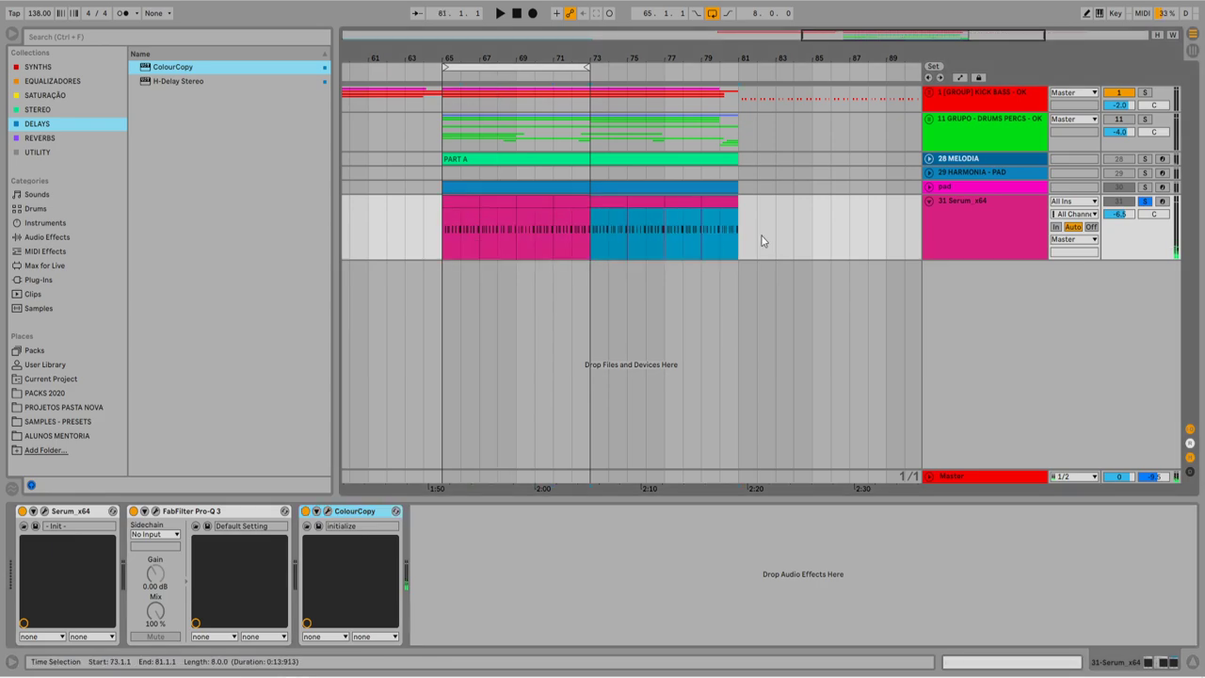
Unsolo the Serum track, activate it and the pad, and audition them with the loop extended to bar 81.
{"action": "left_click", "coordinate": [1142, 205]}
{"action": "left_click", "coordinate": [455, 201]}
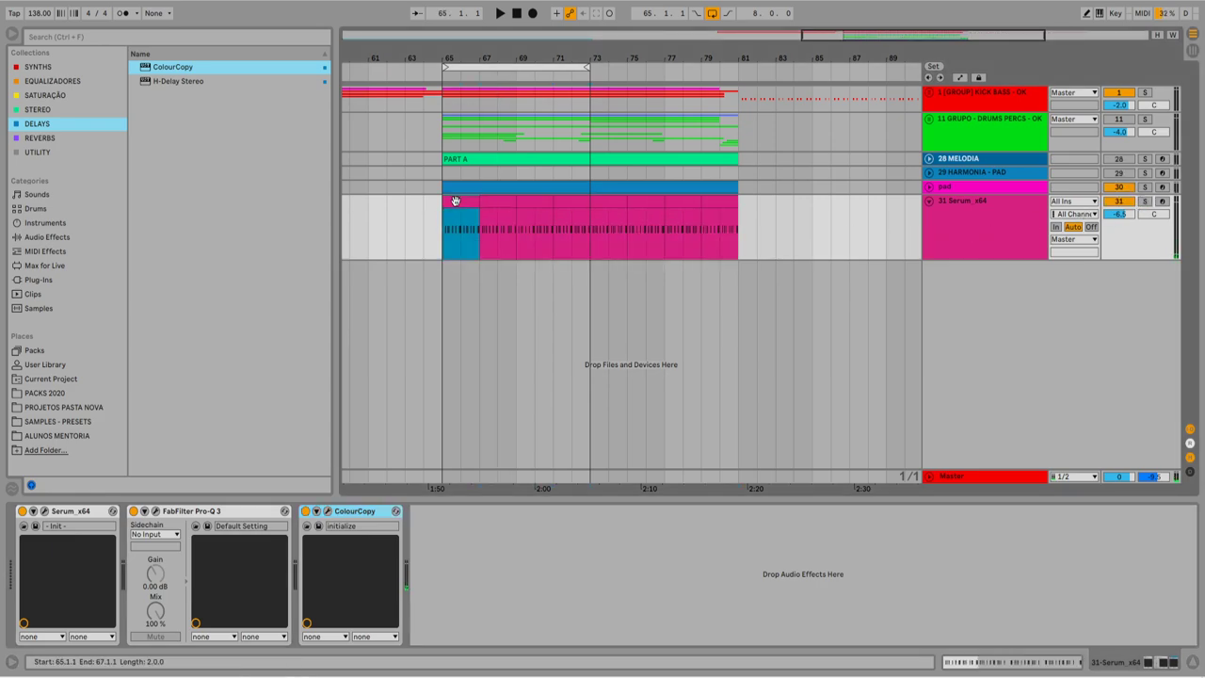
{"action": "key", "text": "space"}
{"action": "left_click_drag", "start_coordinate": [587, 67], "coordinate": [737, 68]}
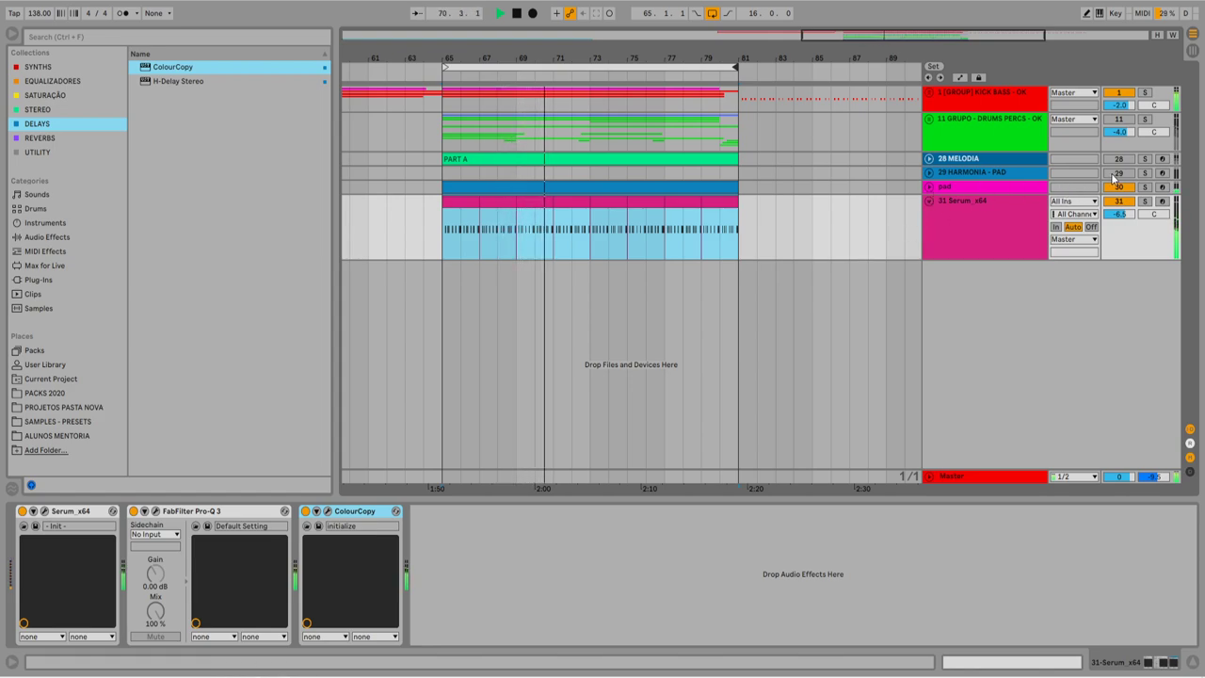
{"action": "key", "text": "space"}
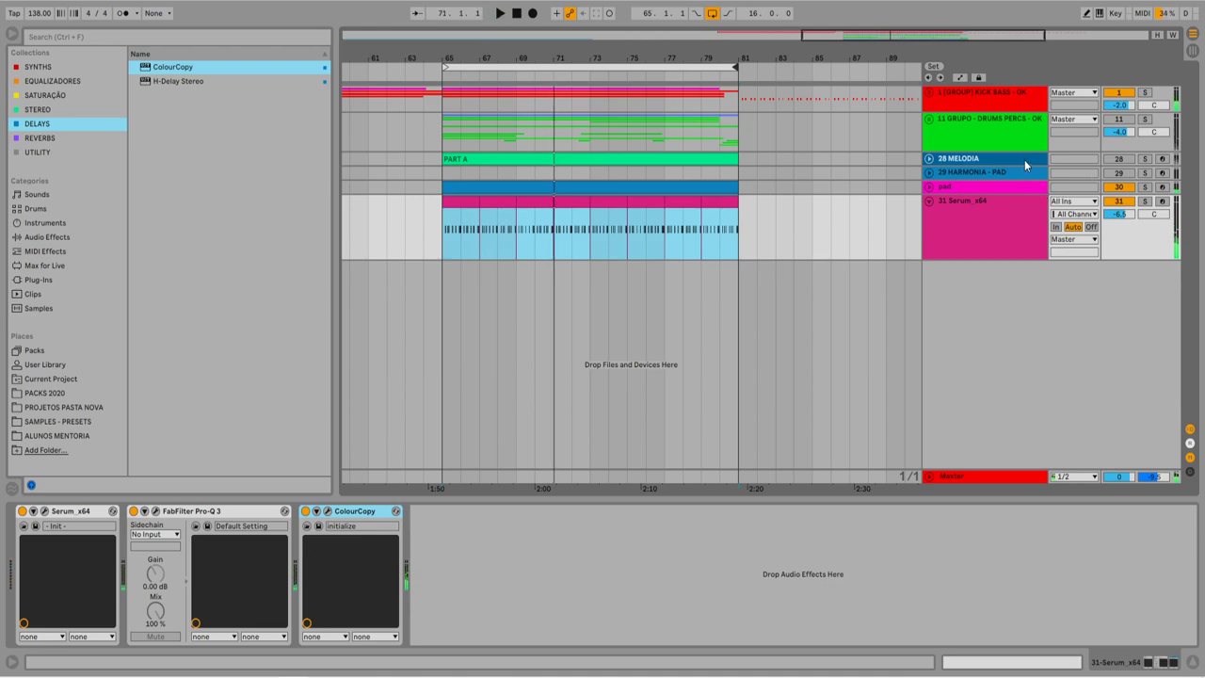
Unfold and activate the MELODIA track, select its PART A clip, and play the arrangement with the drums and percussion group activated.
{"action": "left_click", "coordinate": [1024, 157]}
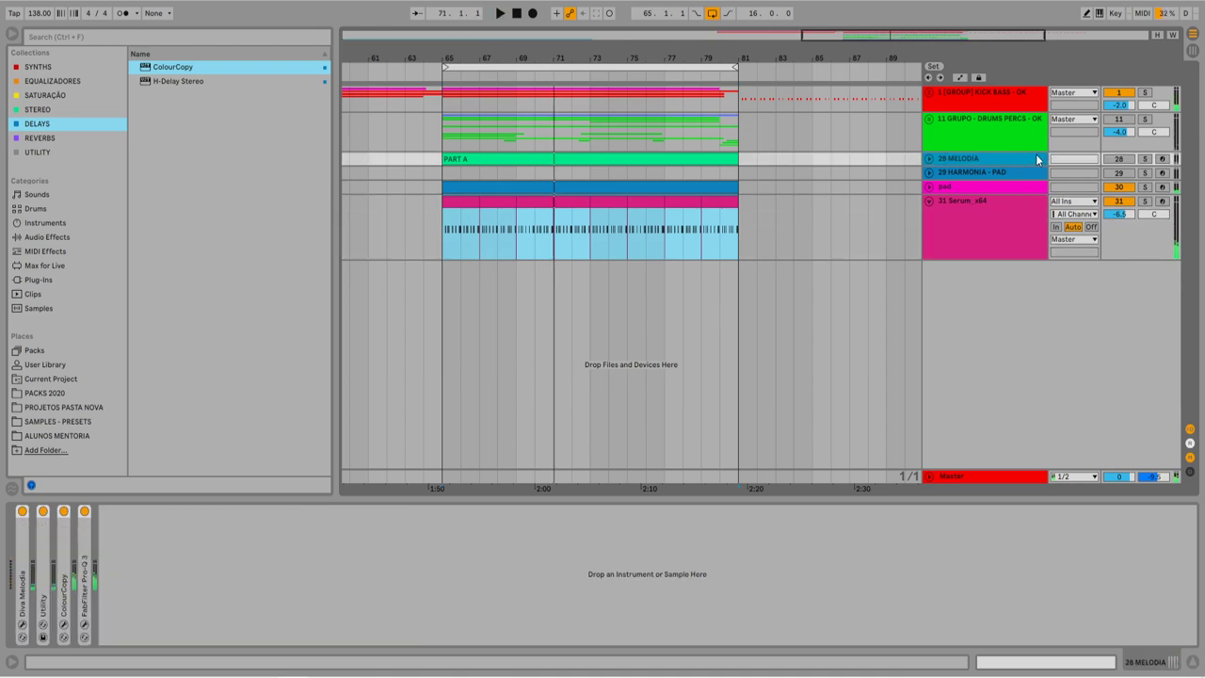
{"action": "left_click", "coordinate": [928, 160]}
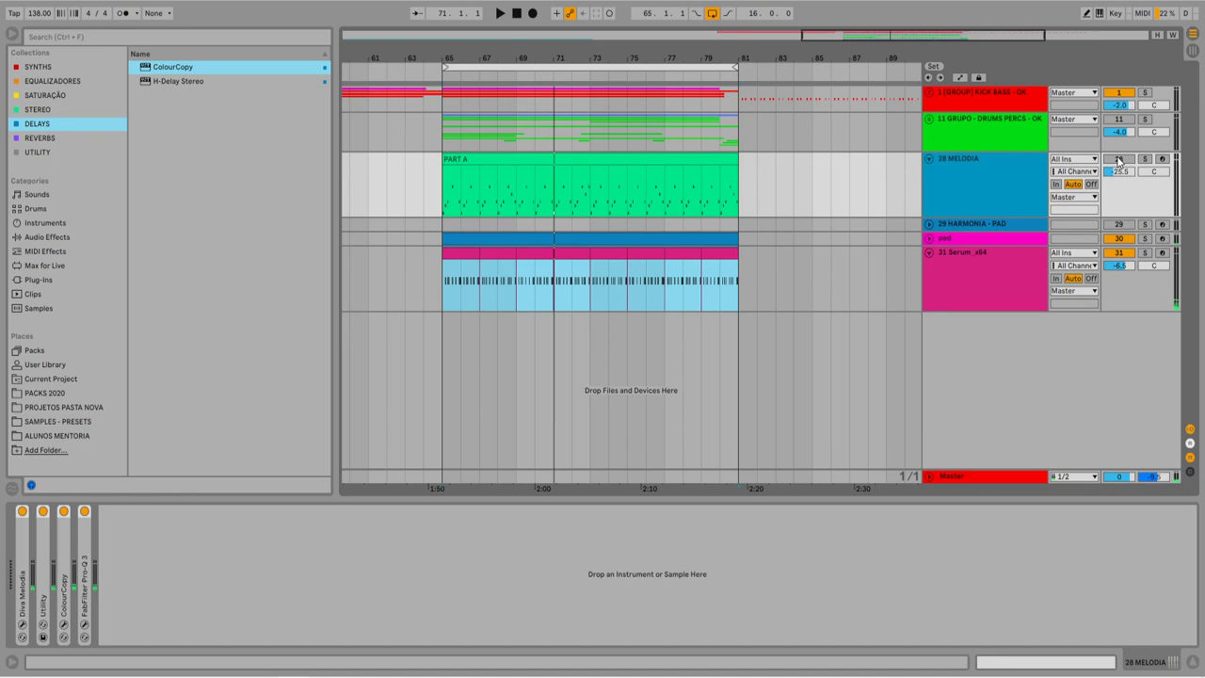
{"action": "left_click", "coordinate": [544, 158]}
{"action": "key", "text": "space"}
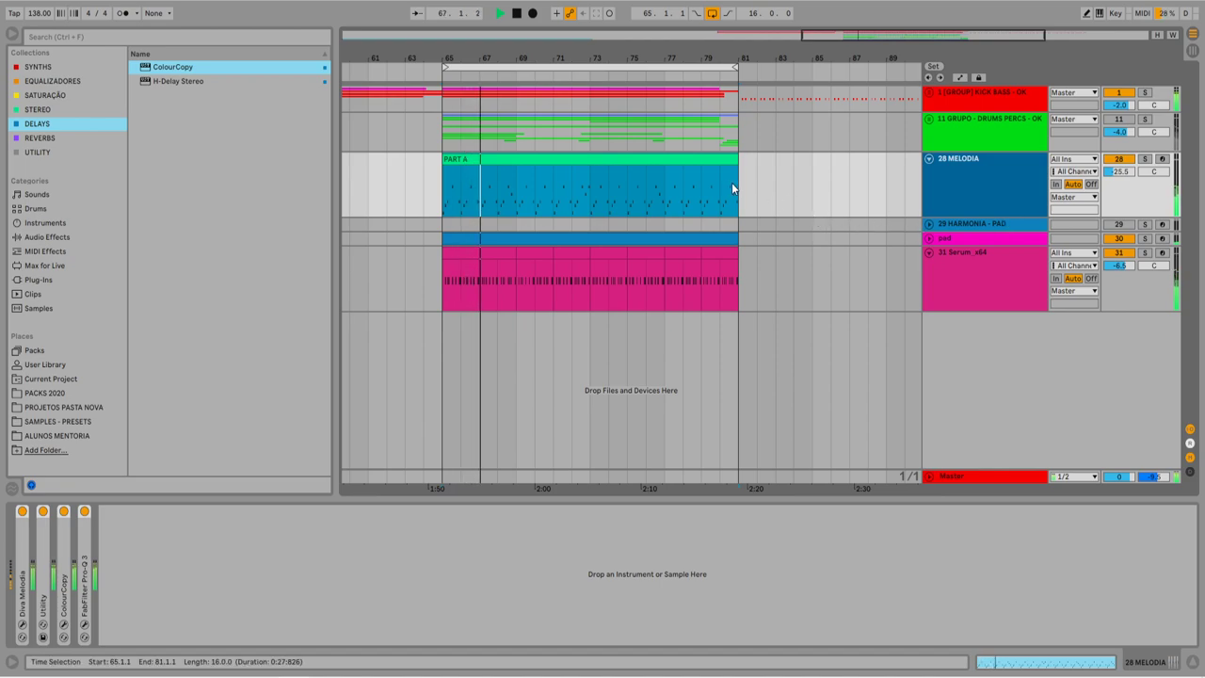
{"action": "left_click", "coordinate": [1119, 122]}
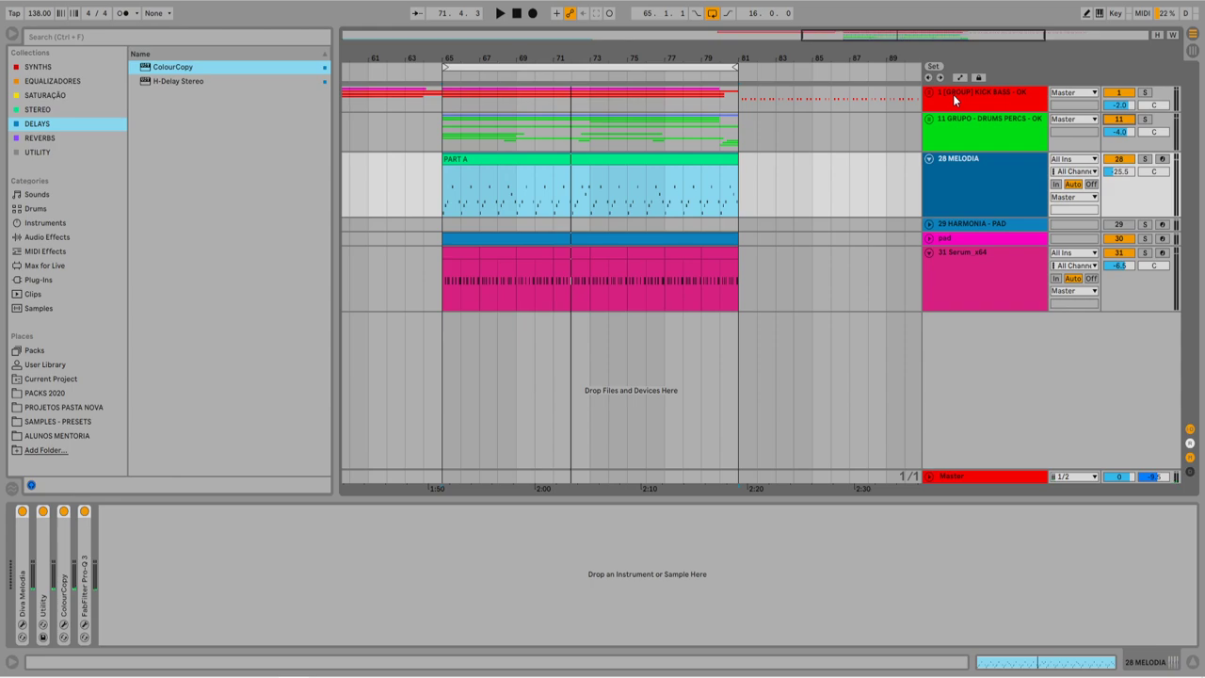
Select bars 65 to 73 of the PART A clip on the MELODIA track.
{"action": "left_click", "coordinate": [585, 188]}
{"action": "left_click_drag", "start_coordinate": [563, 186], "coordinate": [449, 171]}
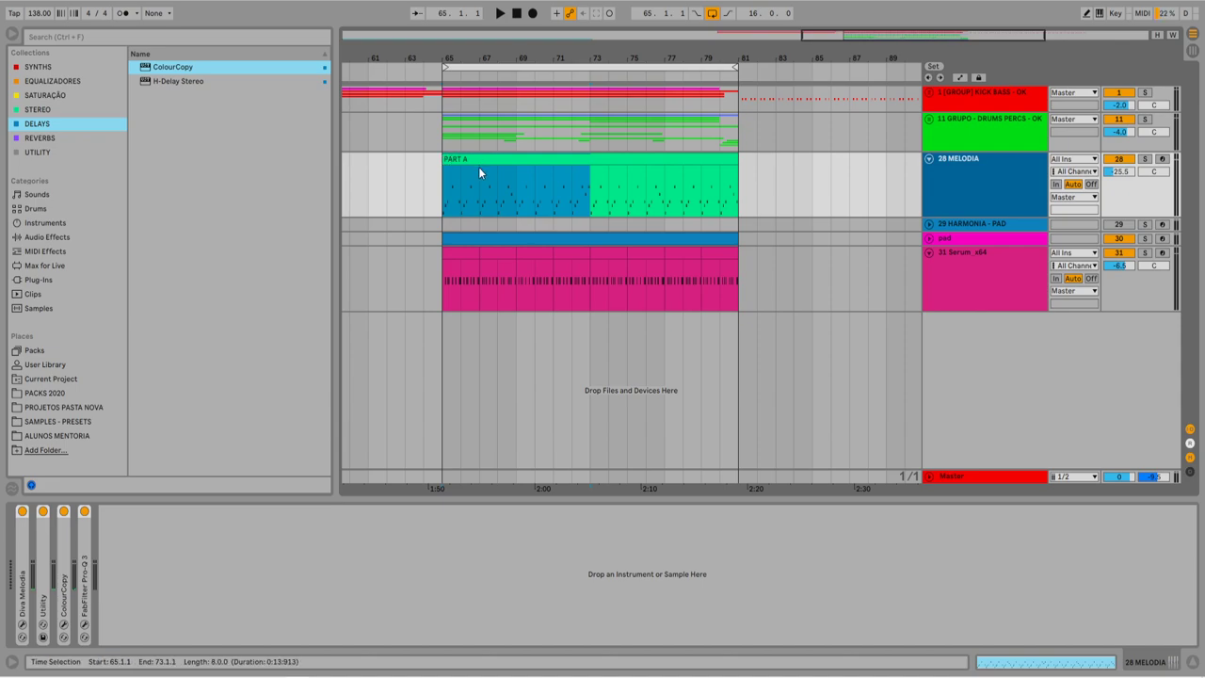
{"action": "mouse_move", "coordinate": [593, 192]}
{"action": "left_mouse_down"}
{"action": "mouse_move", "coordinate": [571, 170]}
{"action": "mouse_move", "coordinate": [448, 160]}
{"action": "left_mouse_up"}
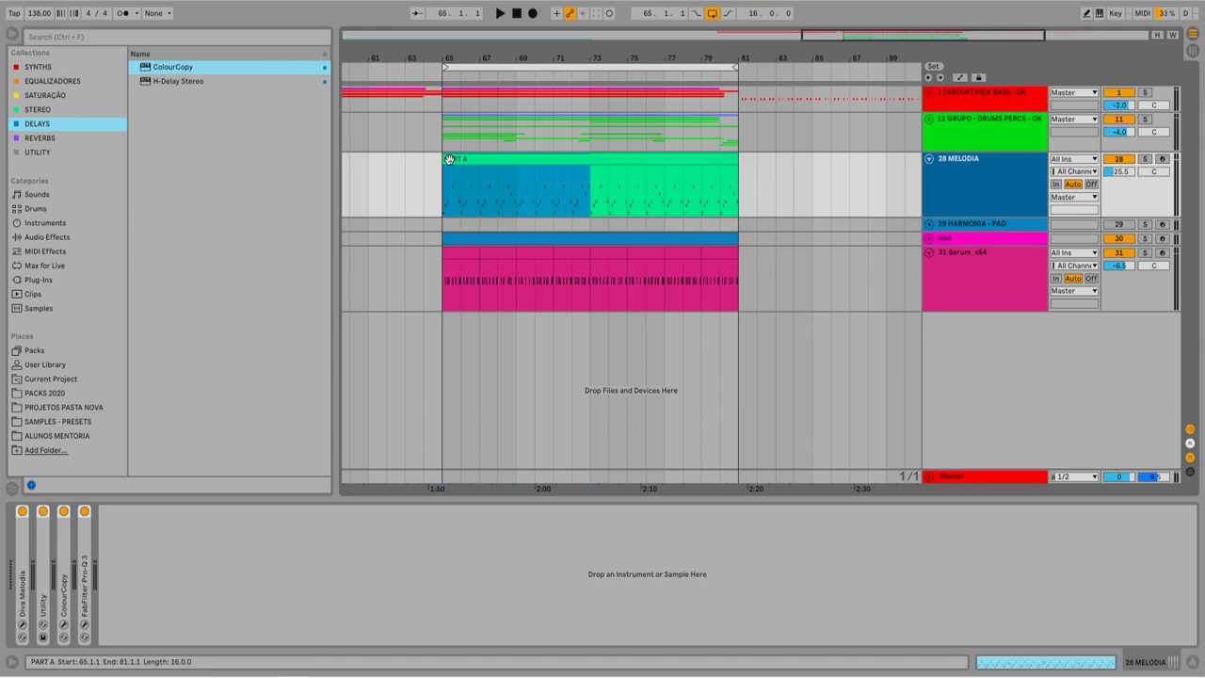